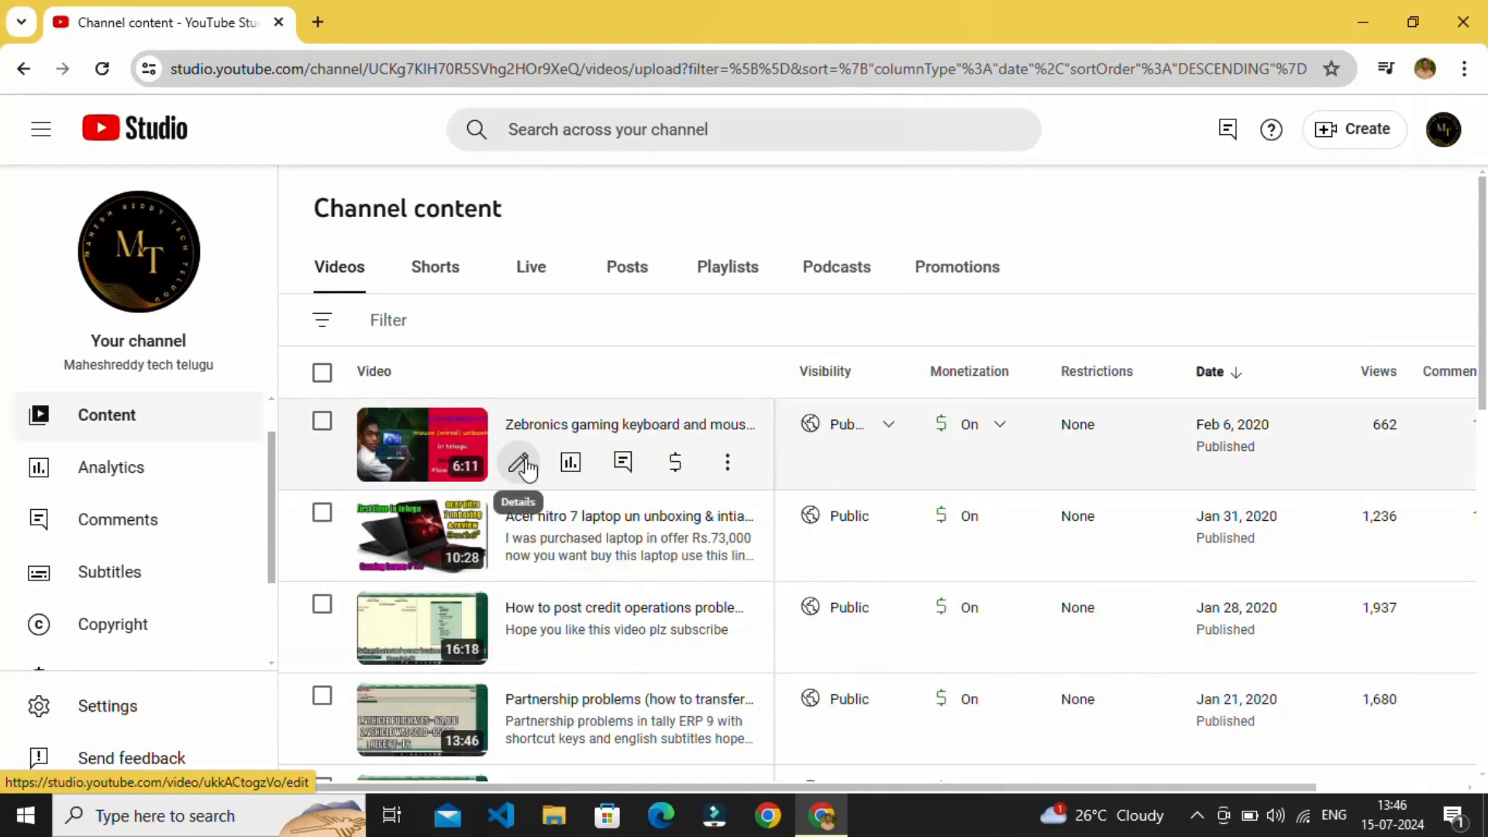
Step: Open the Zebronics gaming keyboard and mouse unboxing video in the video editor and play its opening seconds
{"action": "left_click", "coordinate": [520, 463]}
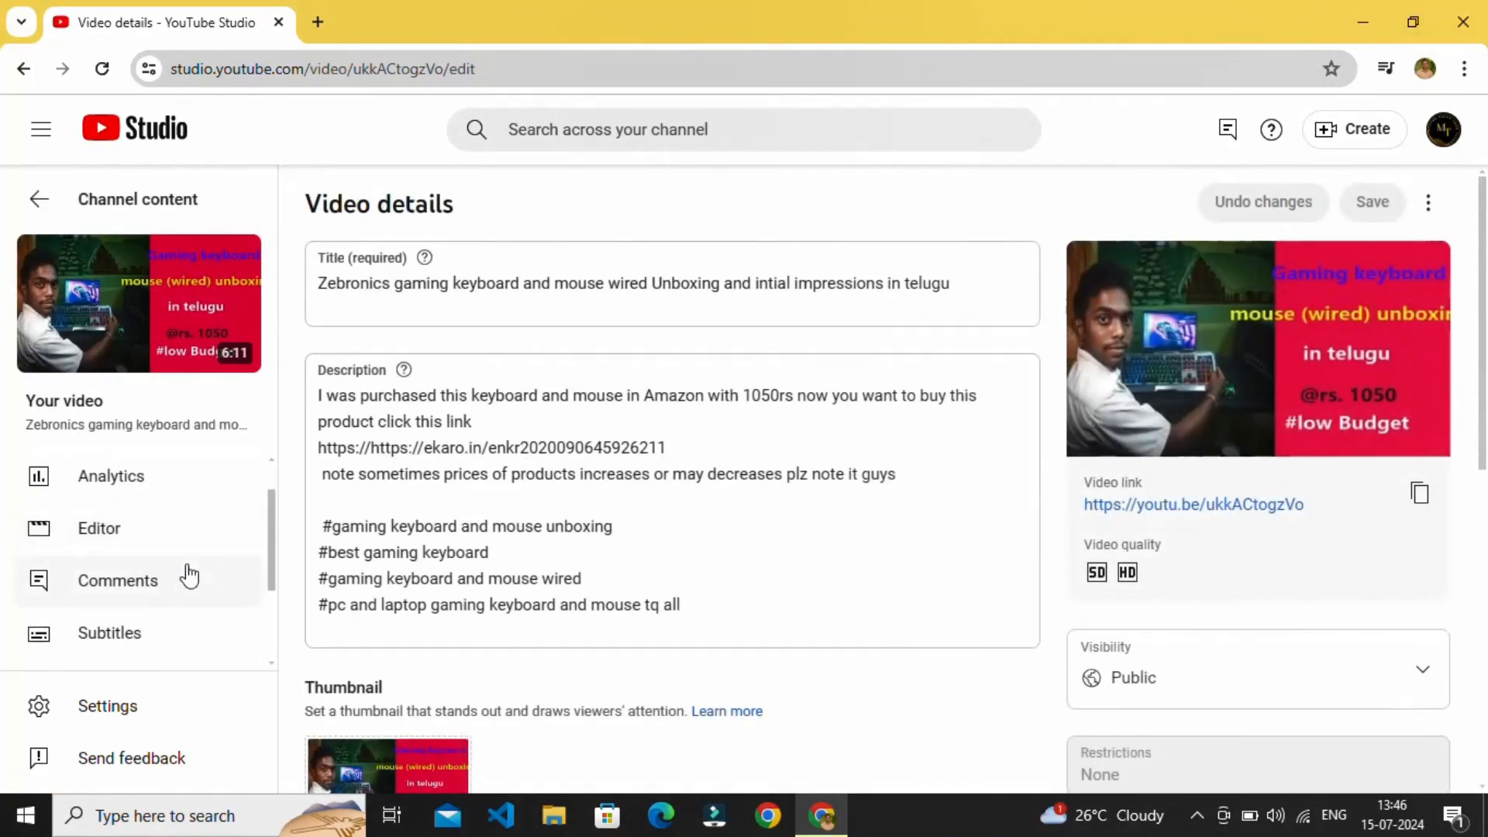
{"action": "left_click", "coordinate": [100, 547]}
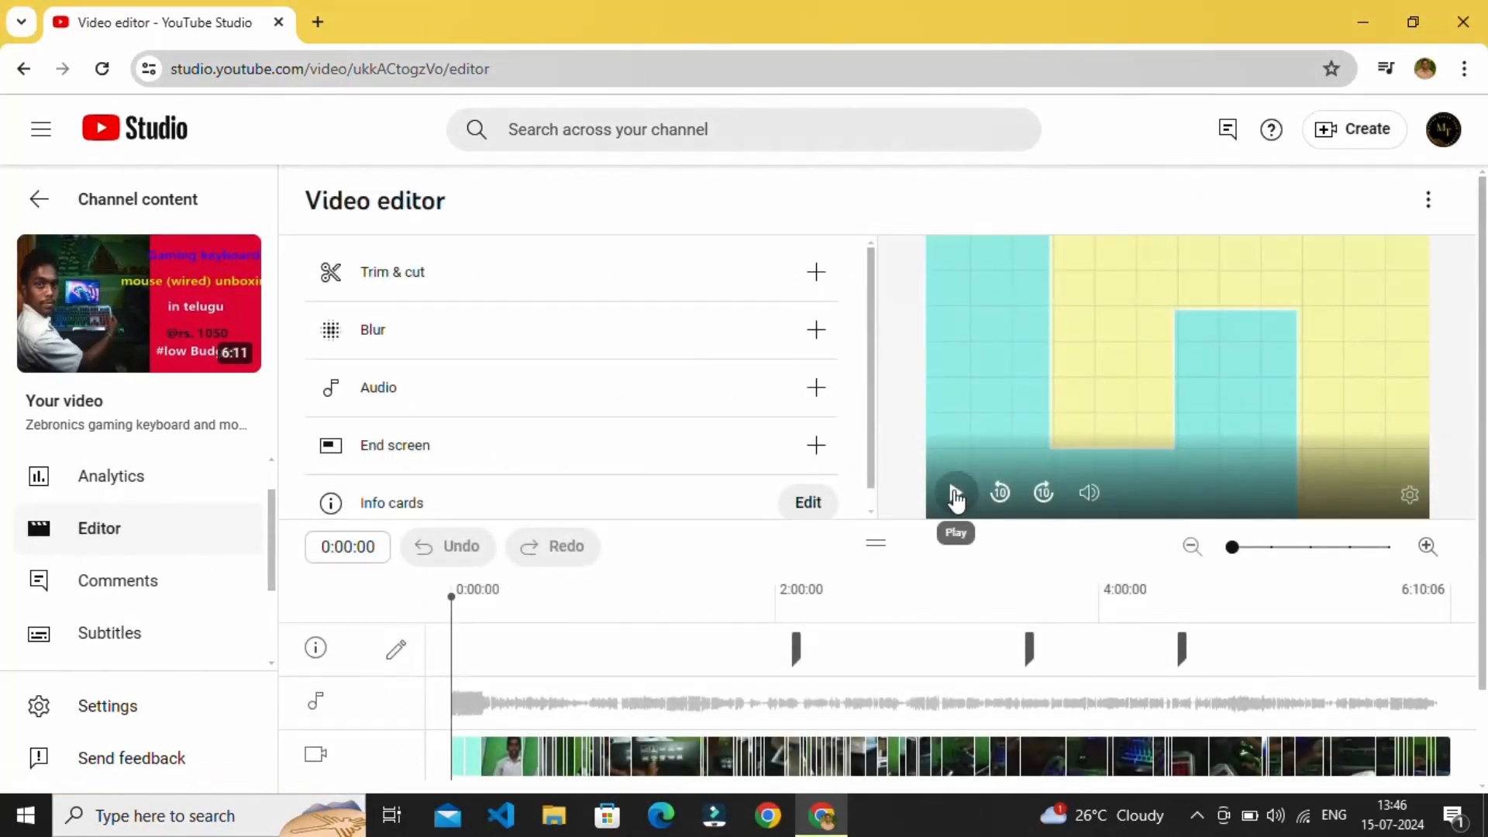
{"action": "left_click", "coordinate": [956, 496]}
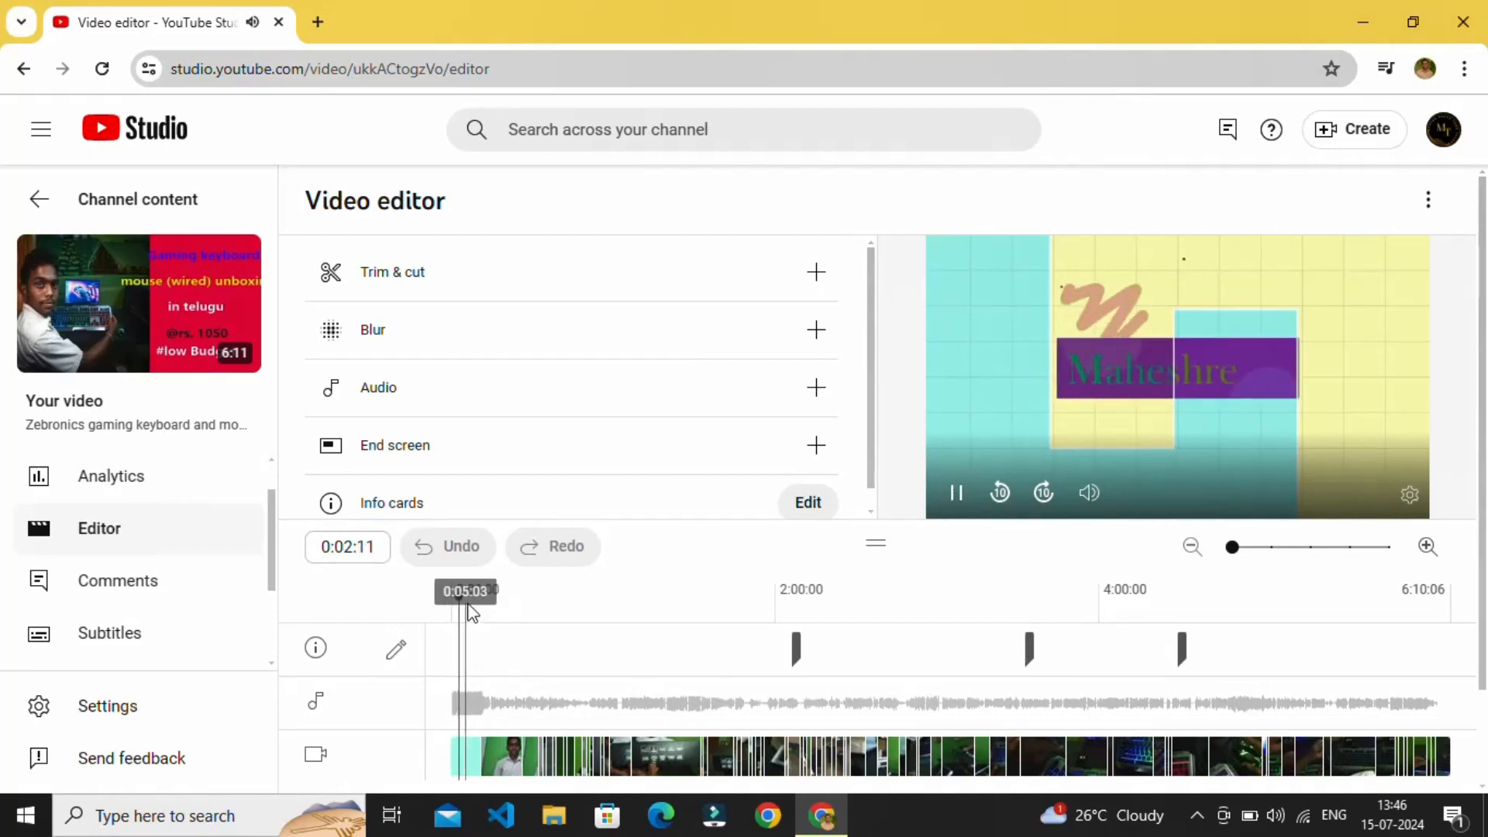
{"action": "left_click_drag", "start_coordinate": [463, 600], "coordinate": [482, 602]}
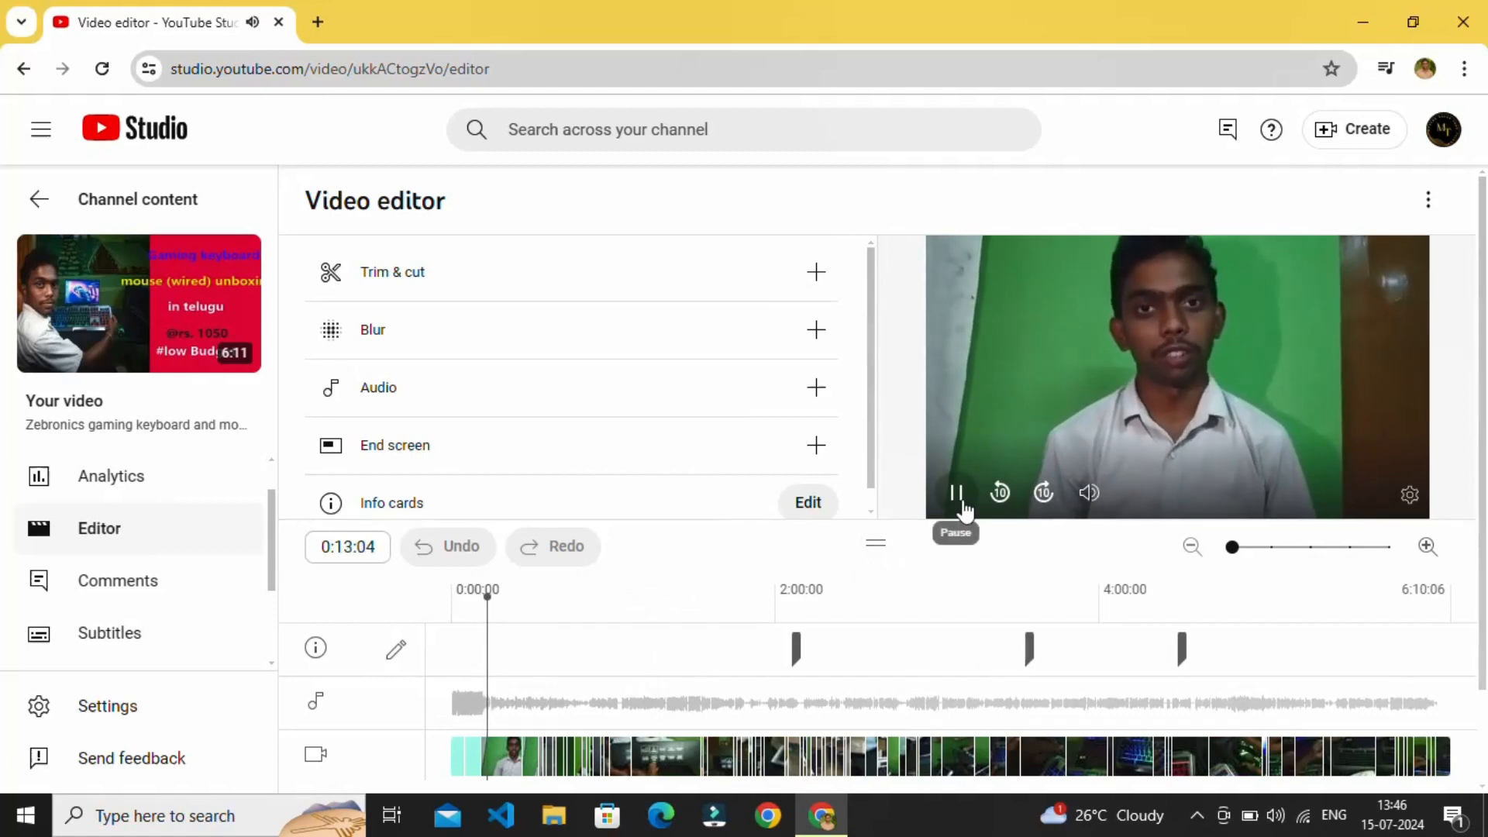
{"action": "left_click", "coordinate": [957, 494]}
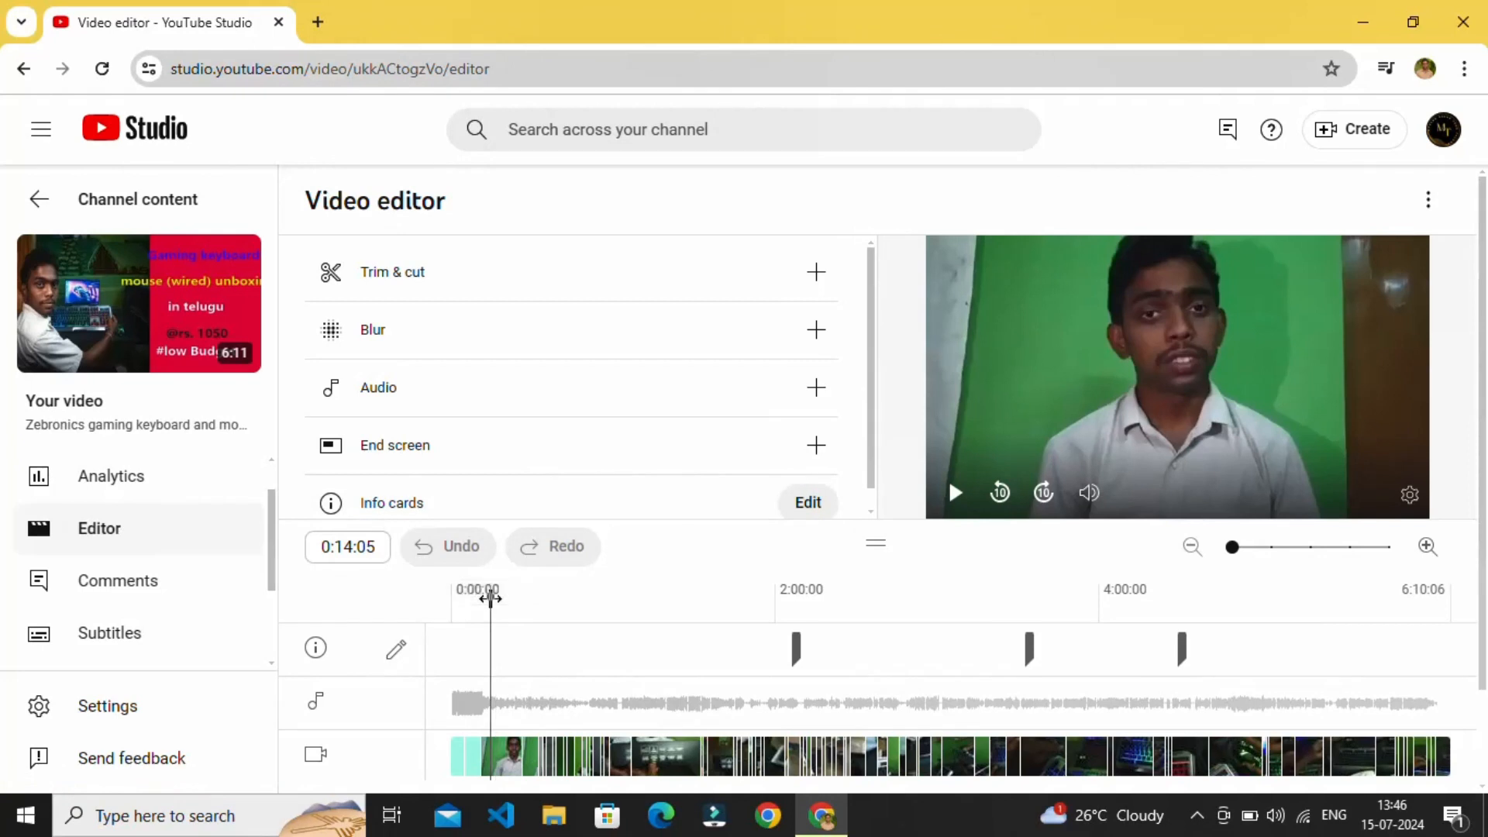
Step: Add a cut to the video from 0:11:05 to 0:24:19, playing back the footage after it before confirming
{"action": "left_click_drag", "start_coordinate": [490, 598], "coordinate": [482, 598]}
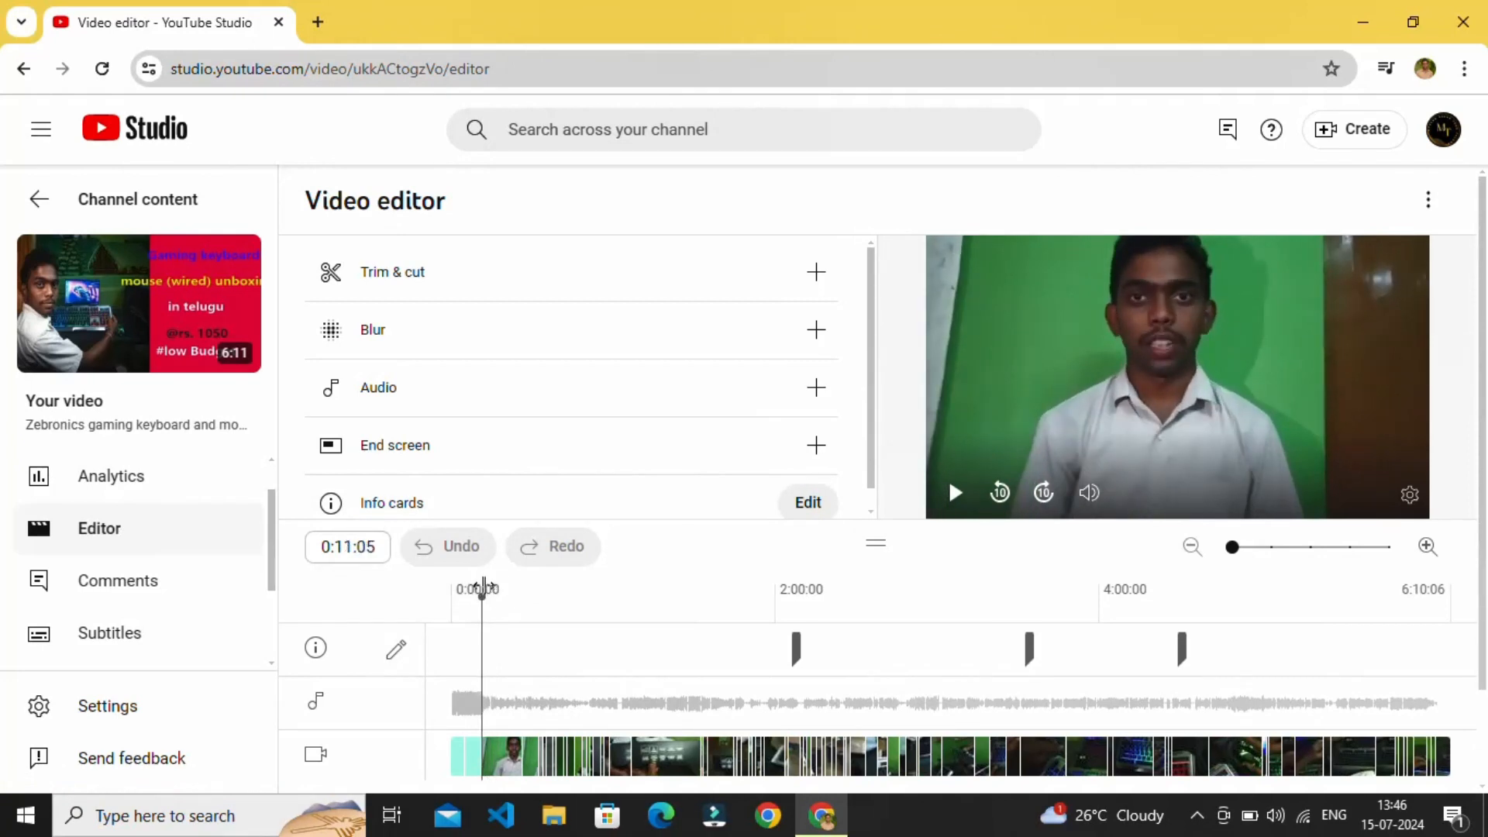
{"action": "left_click", "coordinate": [821, 277]}
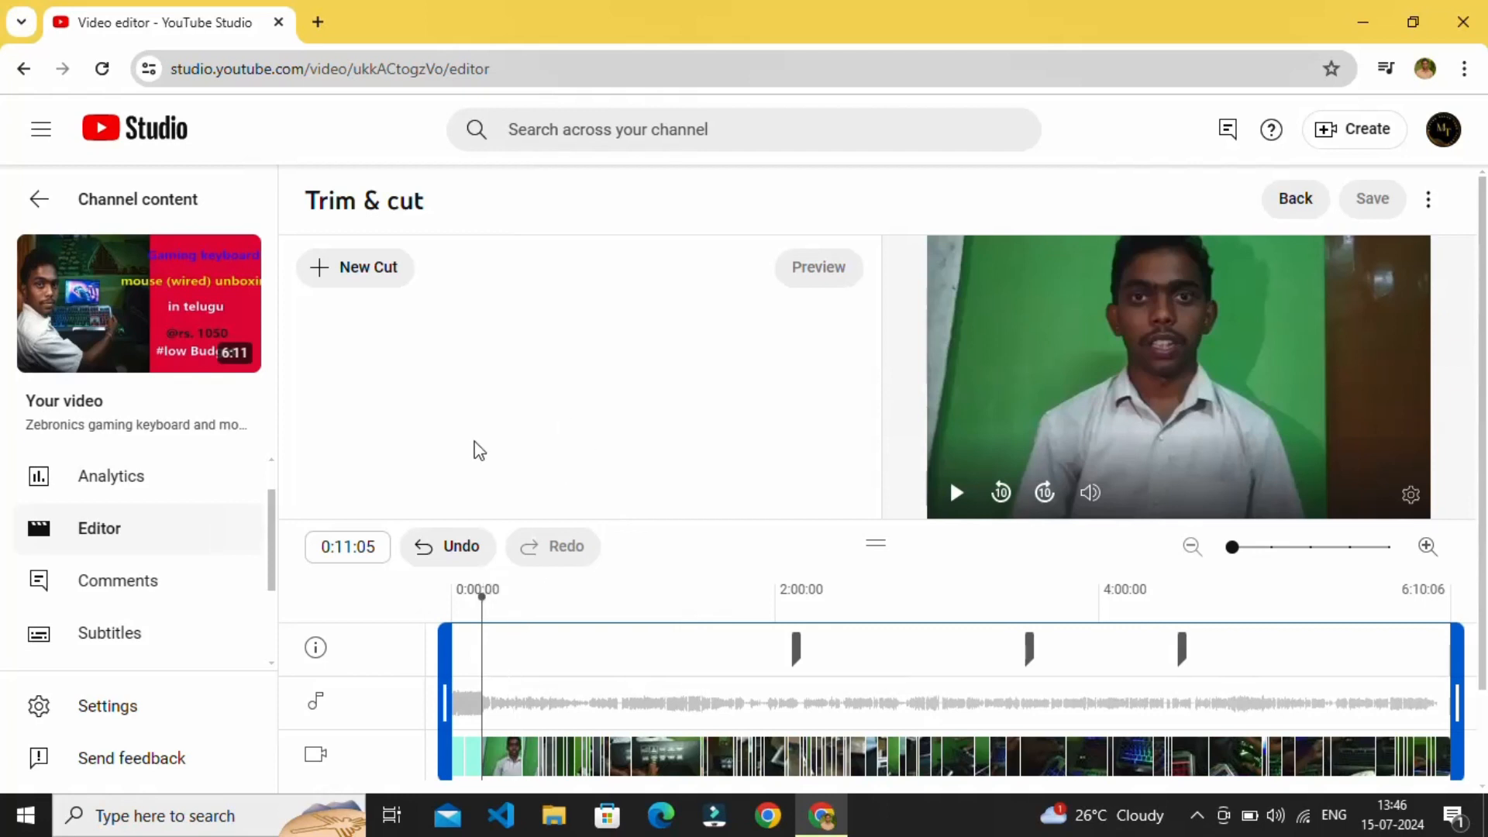
{"action": "left_click", "coordinate": [333, 282]}
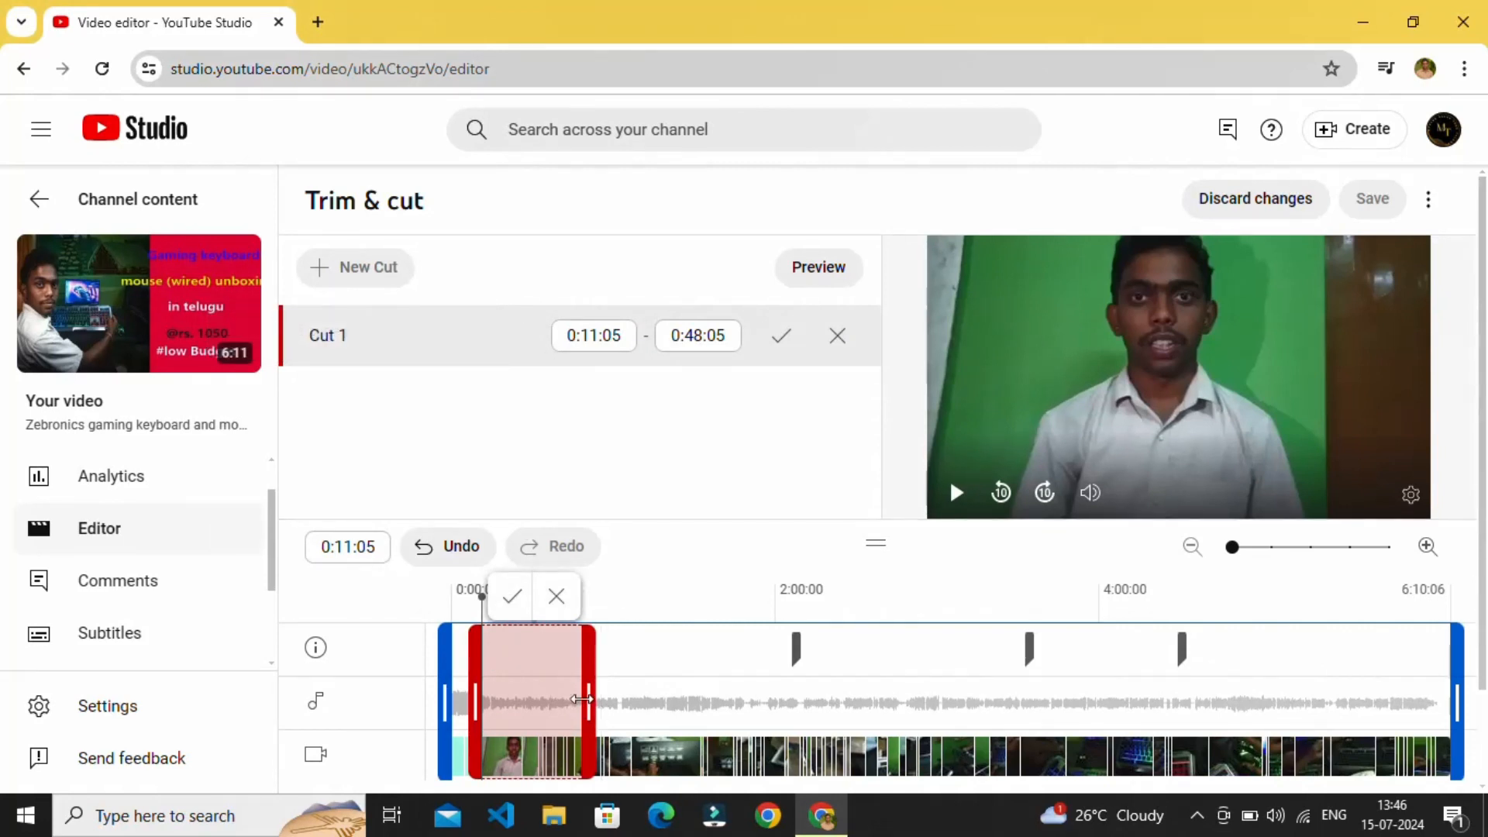
{"action": "left_click_drag", "start_coordinate": [589, 682], "coordinate": [521, 735]}
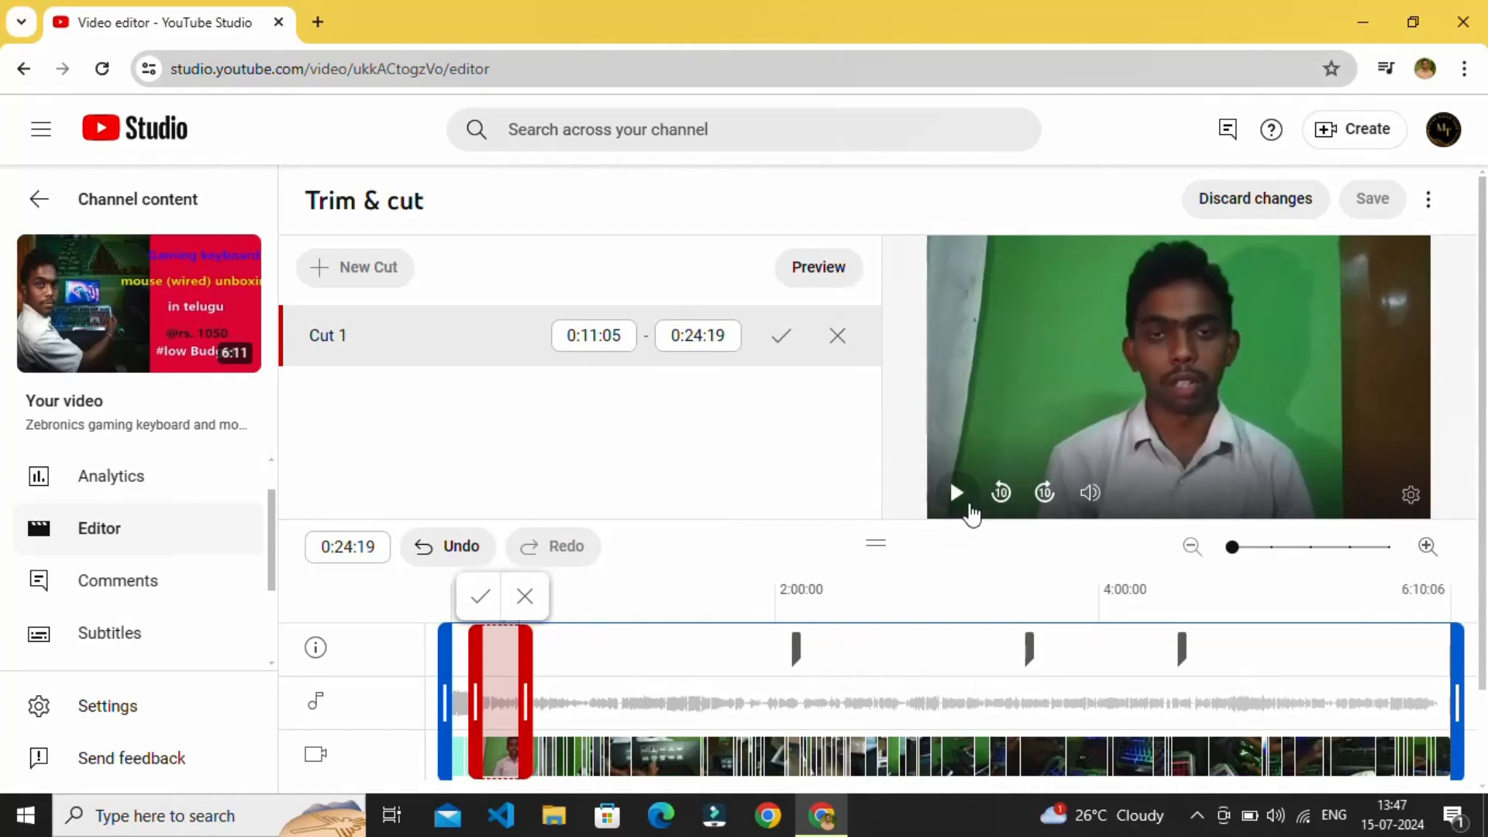
{"action": "left_click", "coordinate": [968, 503]}
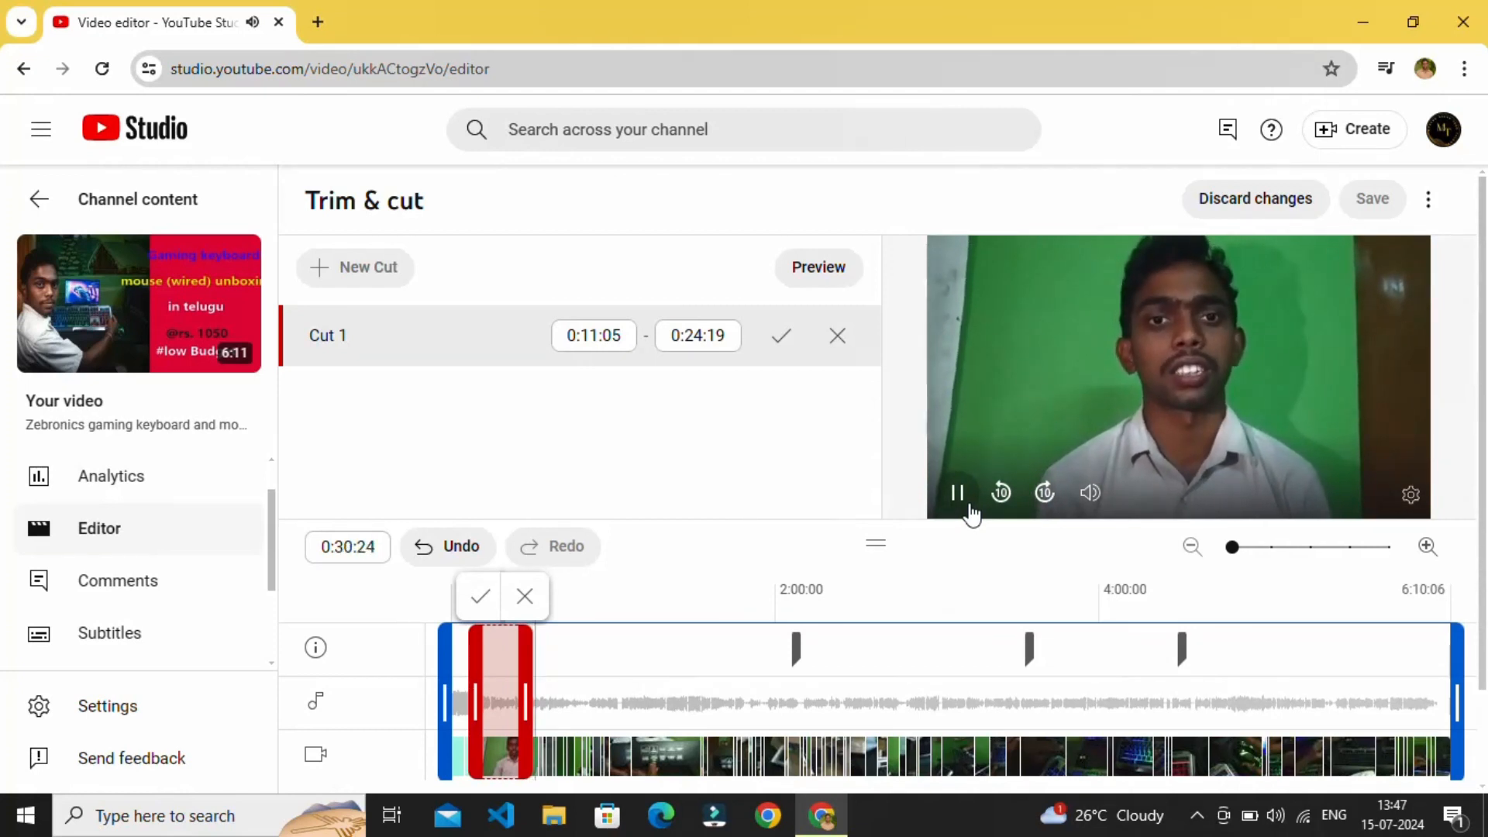
{"action": "left_click", "coordinate": [958, 494]}
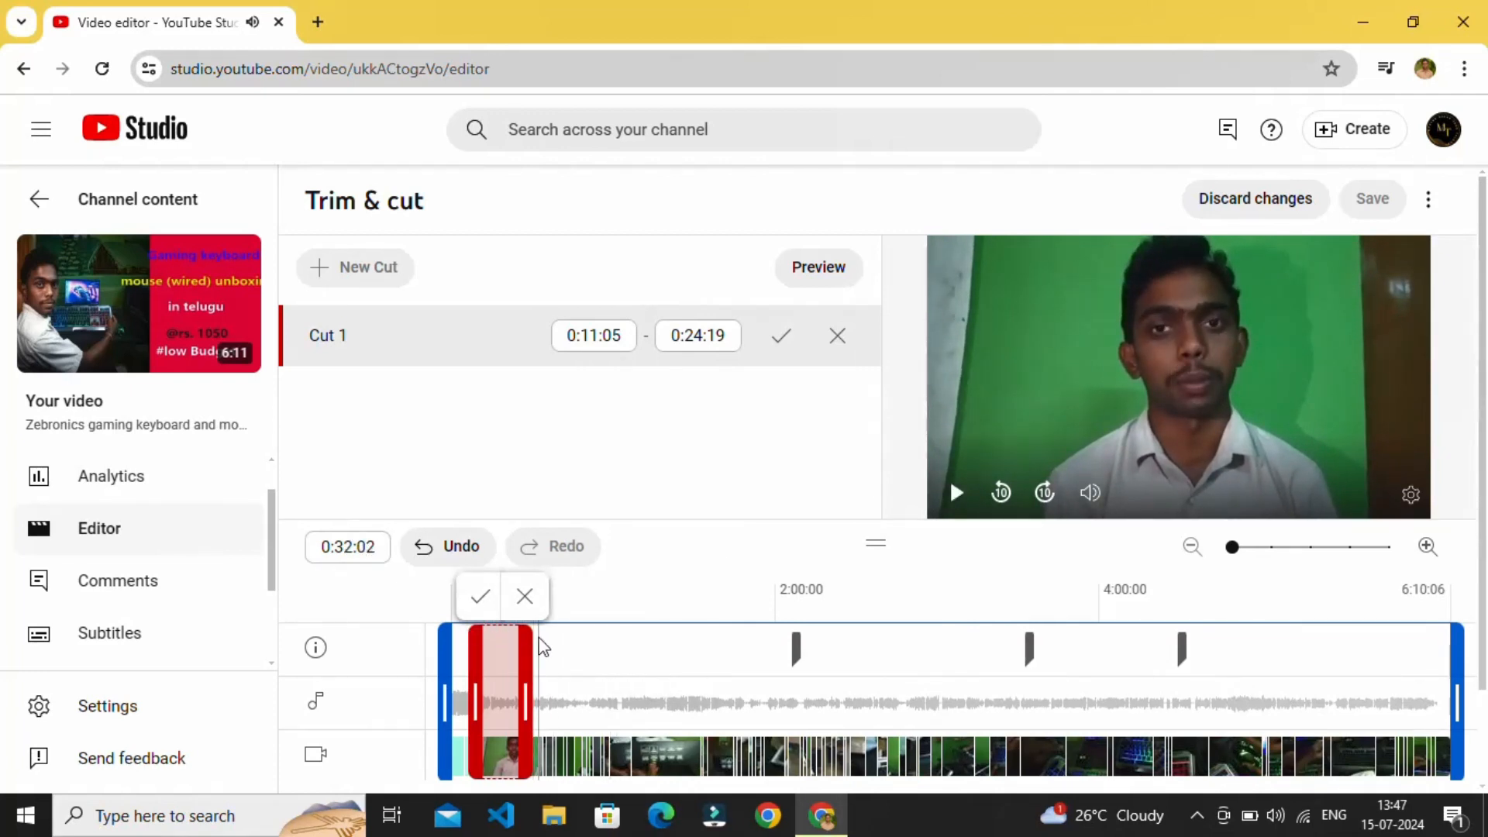
{"action": "left_click", "coordinate": [481, 596]}
{"action": "left_click", "coordinate": [689, 319]}
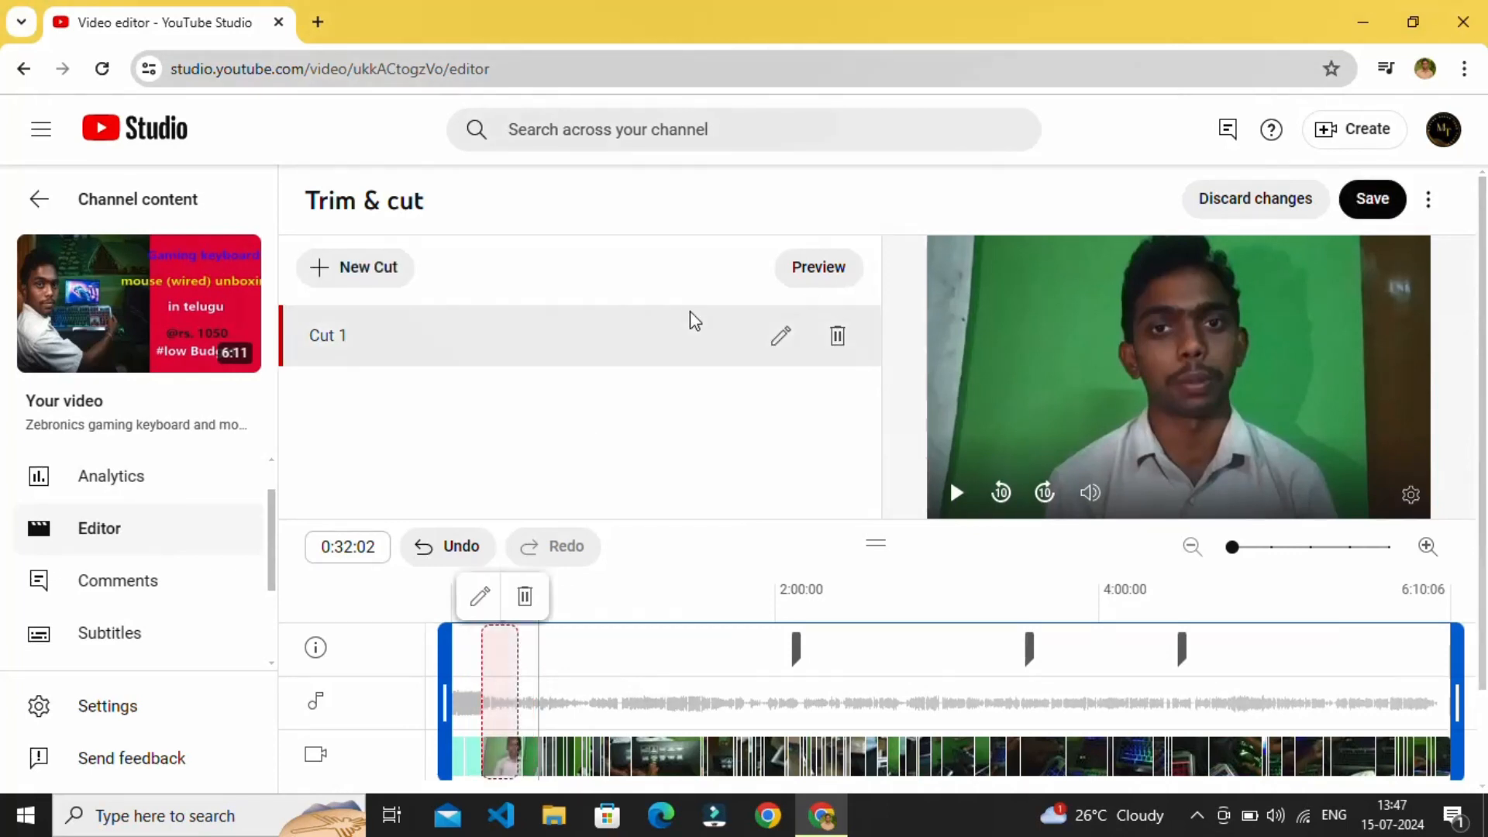
Step: Add a second cut from 2:58:06 to 3:16:01, confirm it, and discard all the trim and cut changes
{"action": "left_click", "coordinate": [341, 552]}
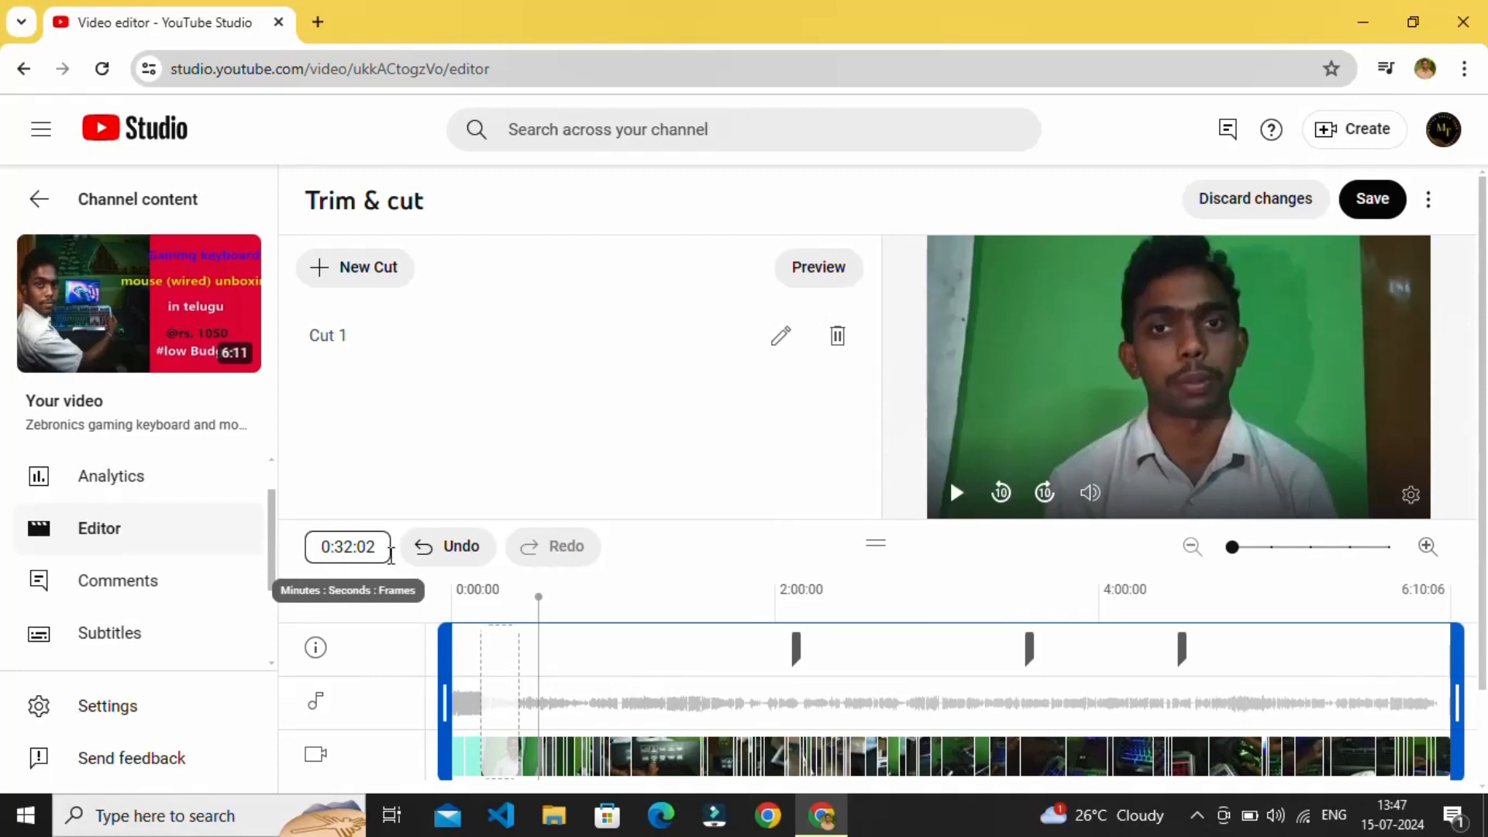
{"action": "left_click", "coordinate": [487, 603]}
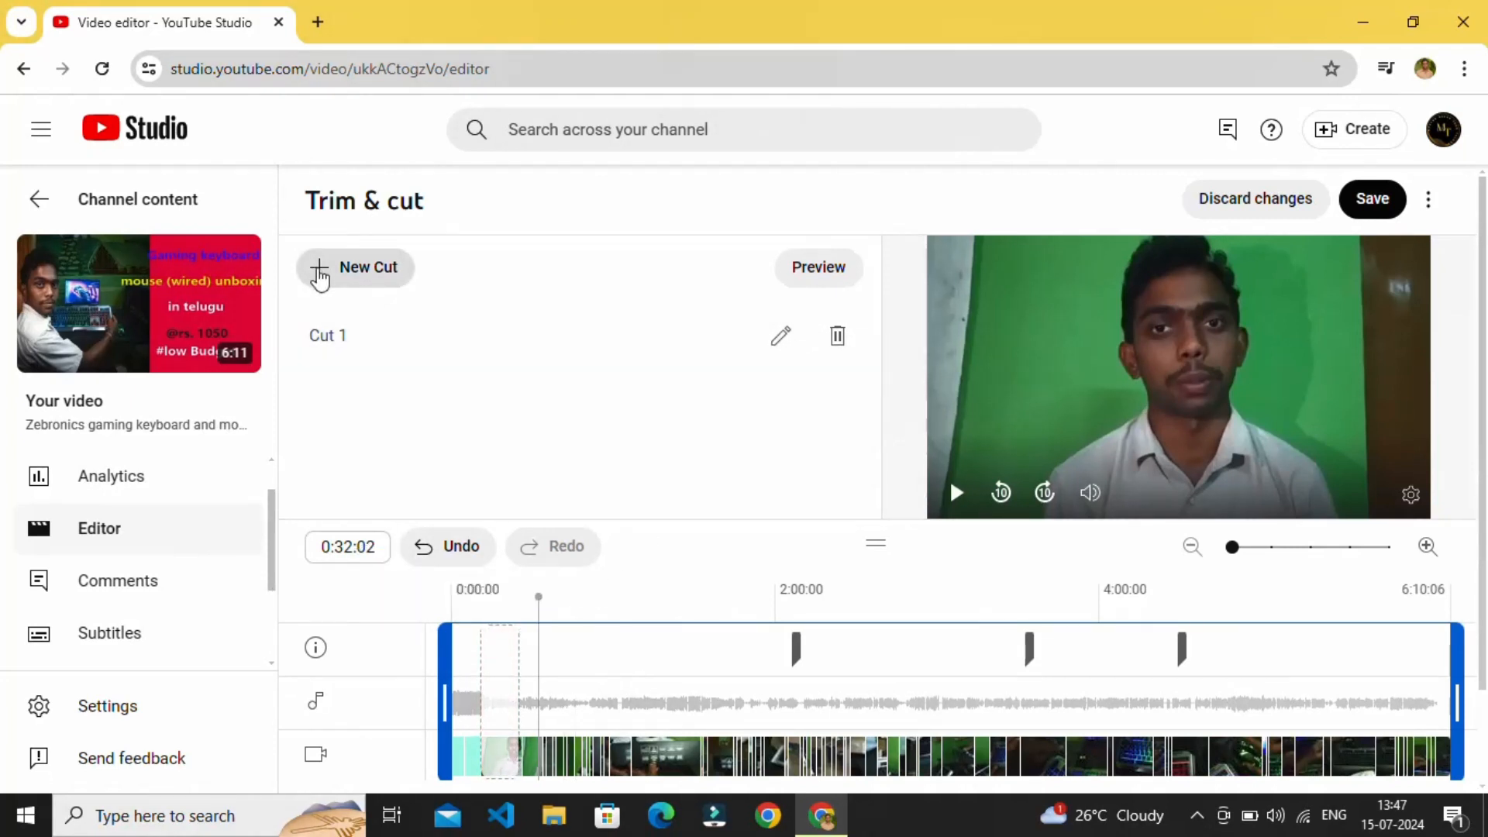
{"action": "left_click", "coordinate": [352, 267]}
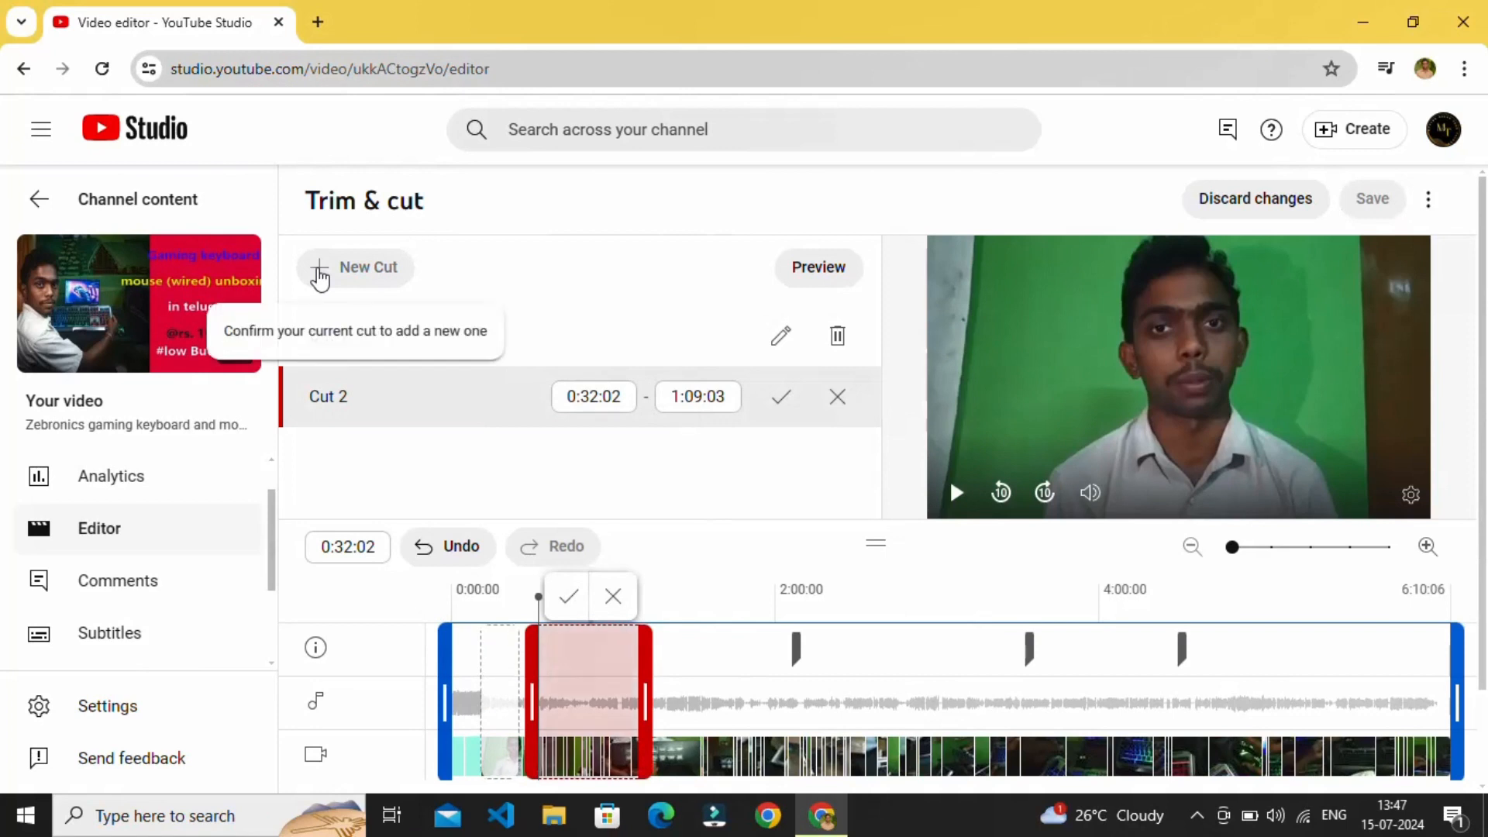
{"action": "left_click", "coordinate": [645, 707]}
{"action": "left_click_drag", "start_coordinate": [645, 706], "coordinate": [985, 706]}
{"action": "left_click_drag", "start_coordinate": [531, 710], "coordinate": [924, 835]}
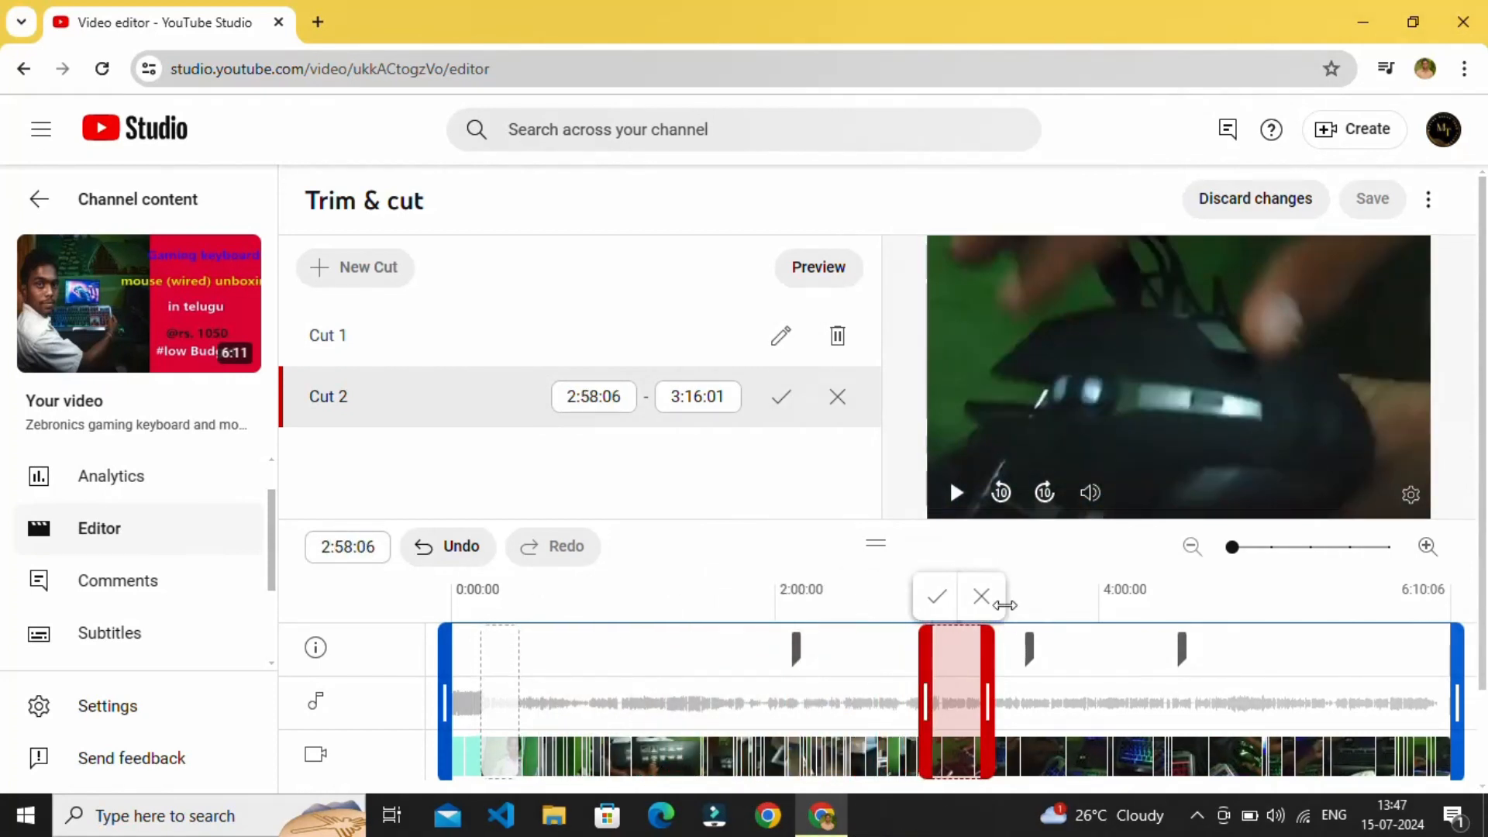
{"action": "left_click", "coordinate": [938, 600]}
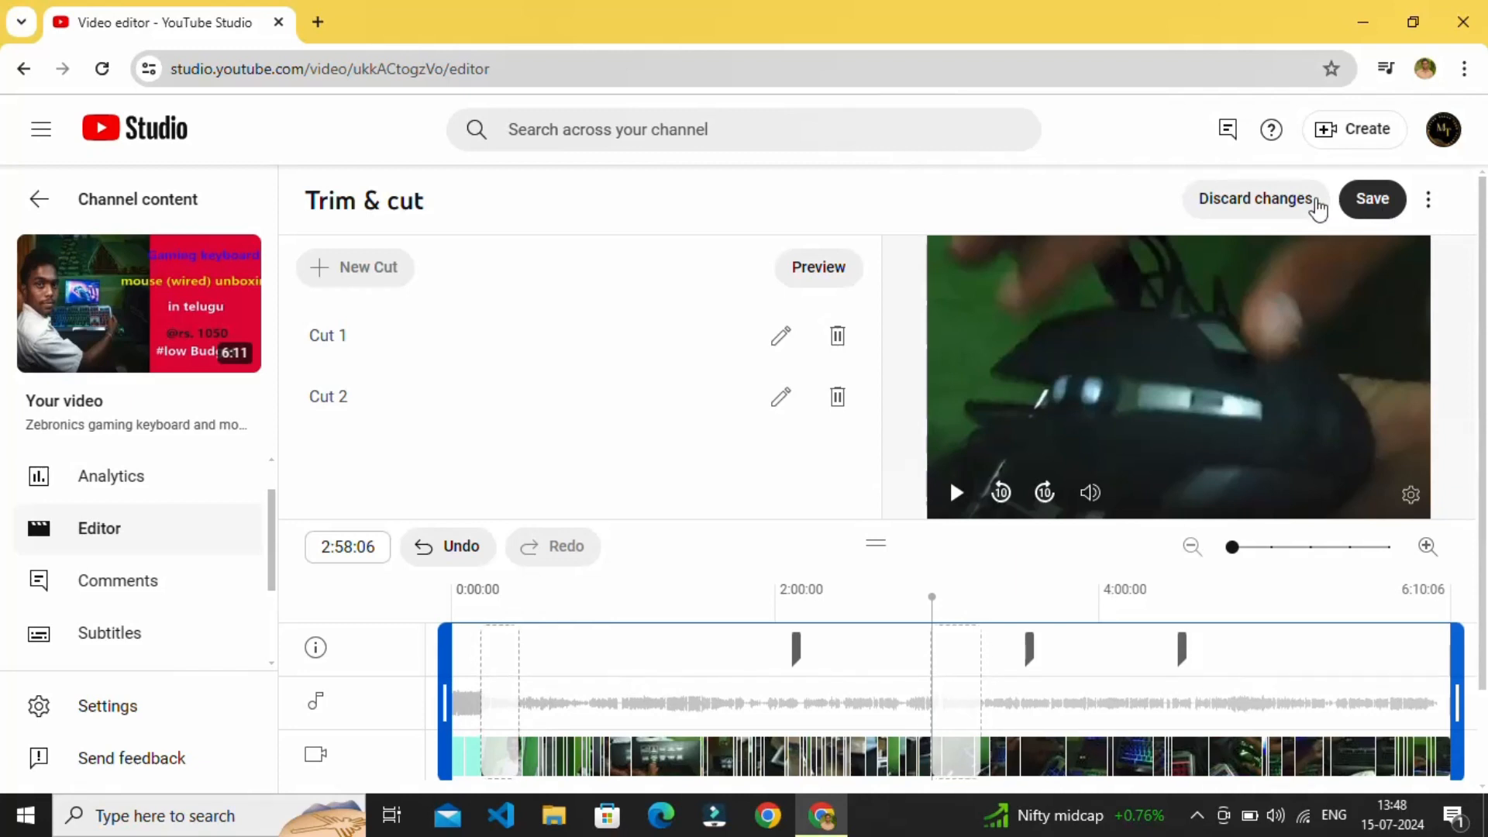
{"action": "left_click", "coordinate": [1239, 197]}
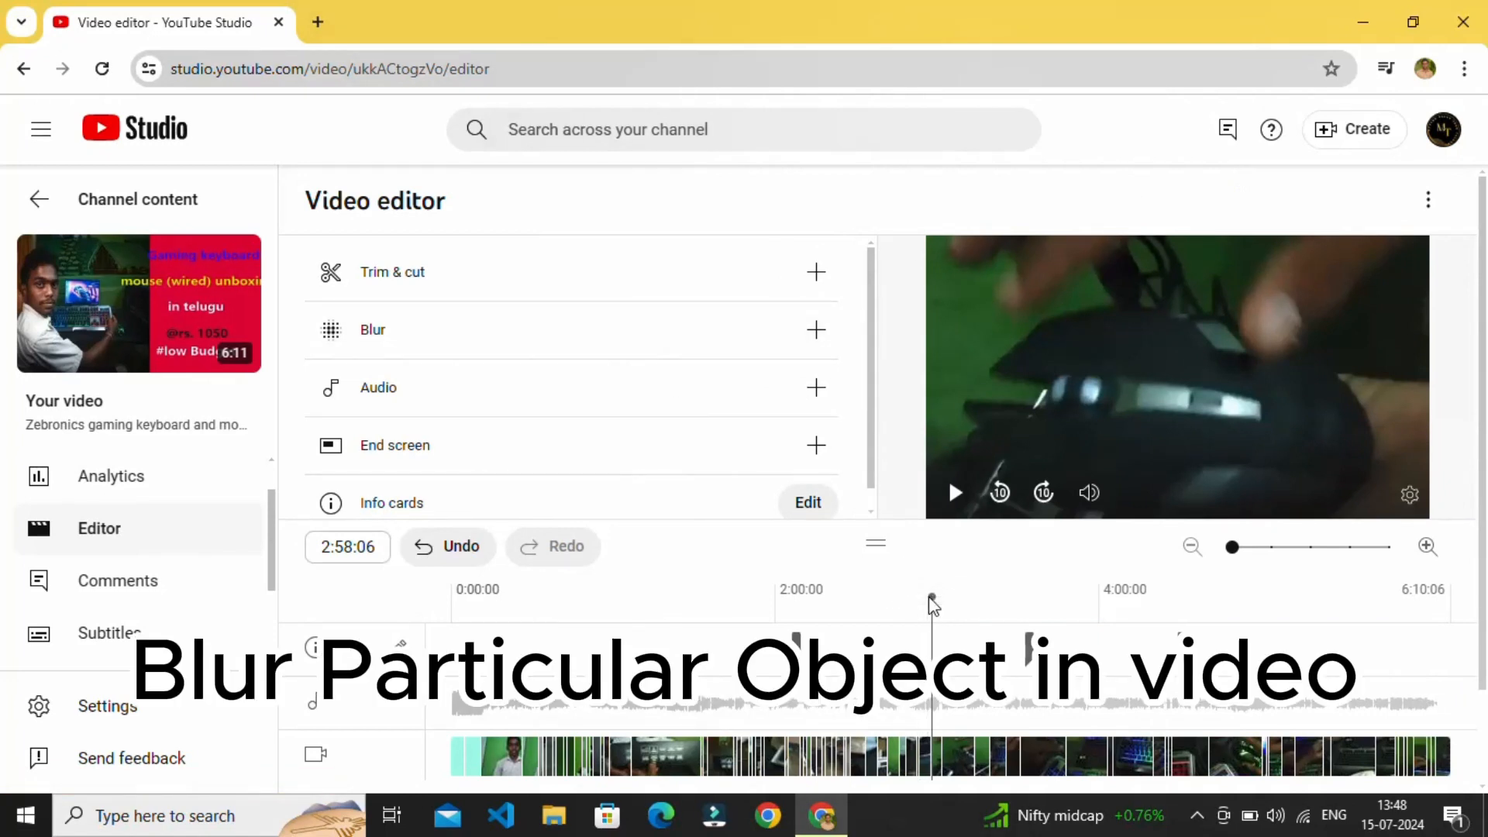
Step: Position the playhead at 0:17:22 and add a custom blur to the video
{"action": "right_click", "coordinate": [753, 603]}
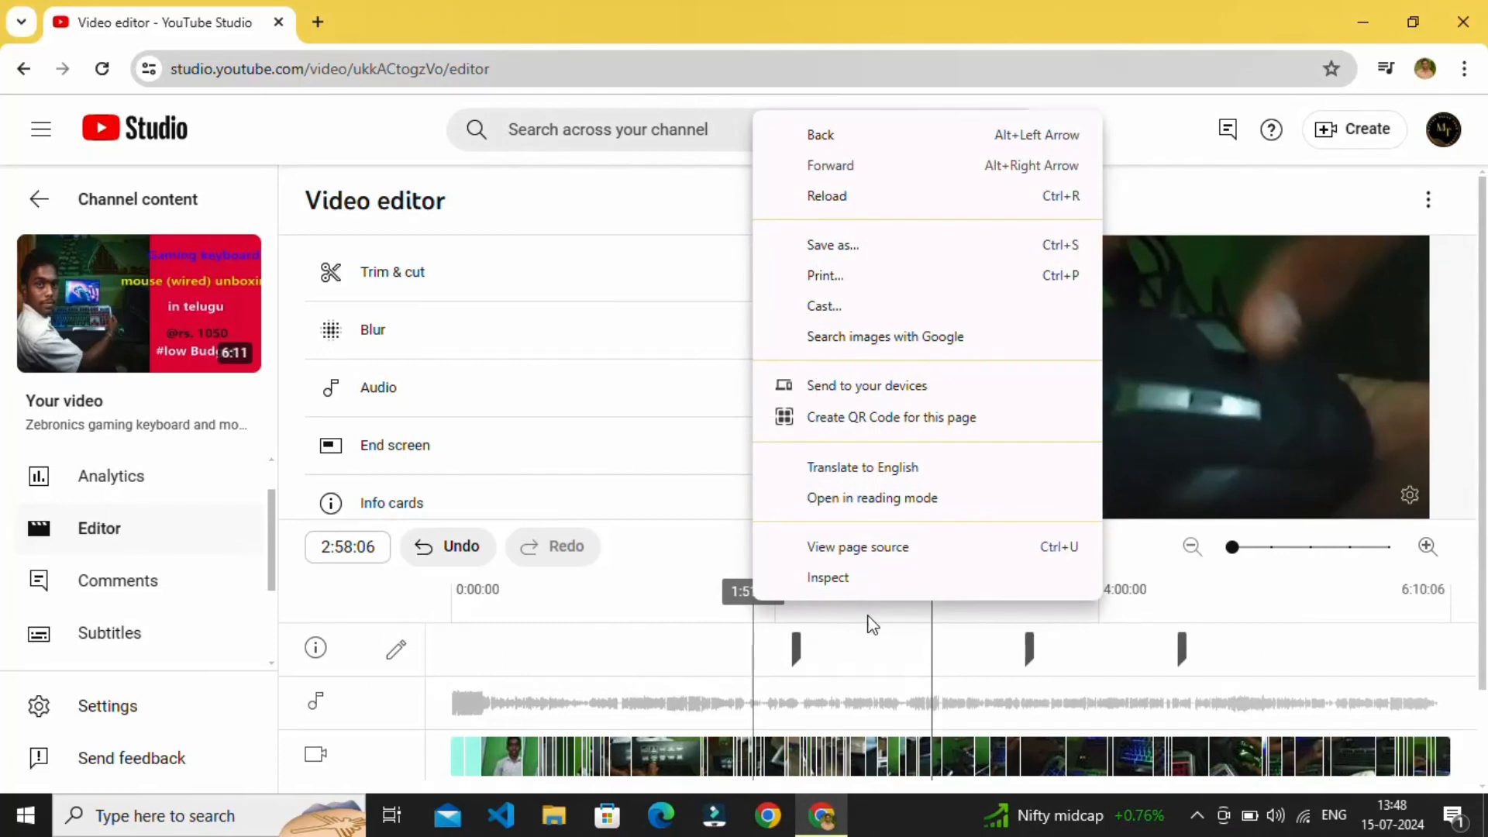
{"action": "left_click", "coordinate": [868, 622]}
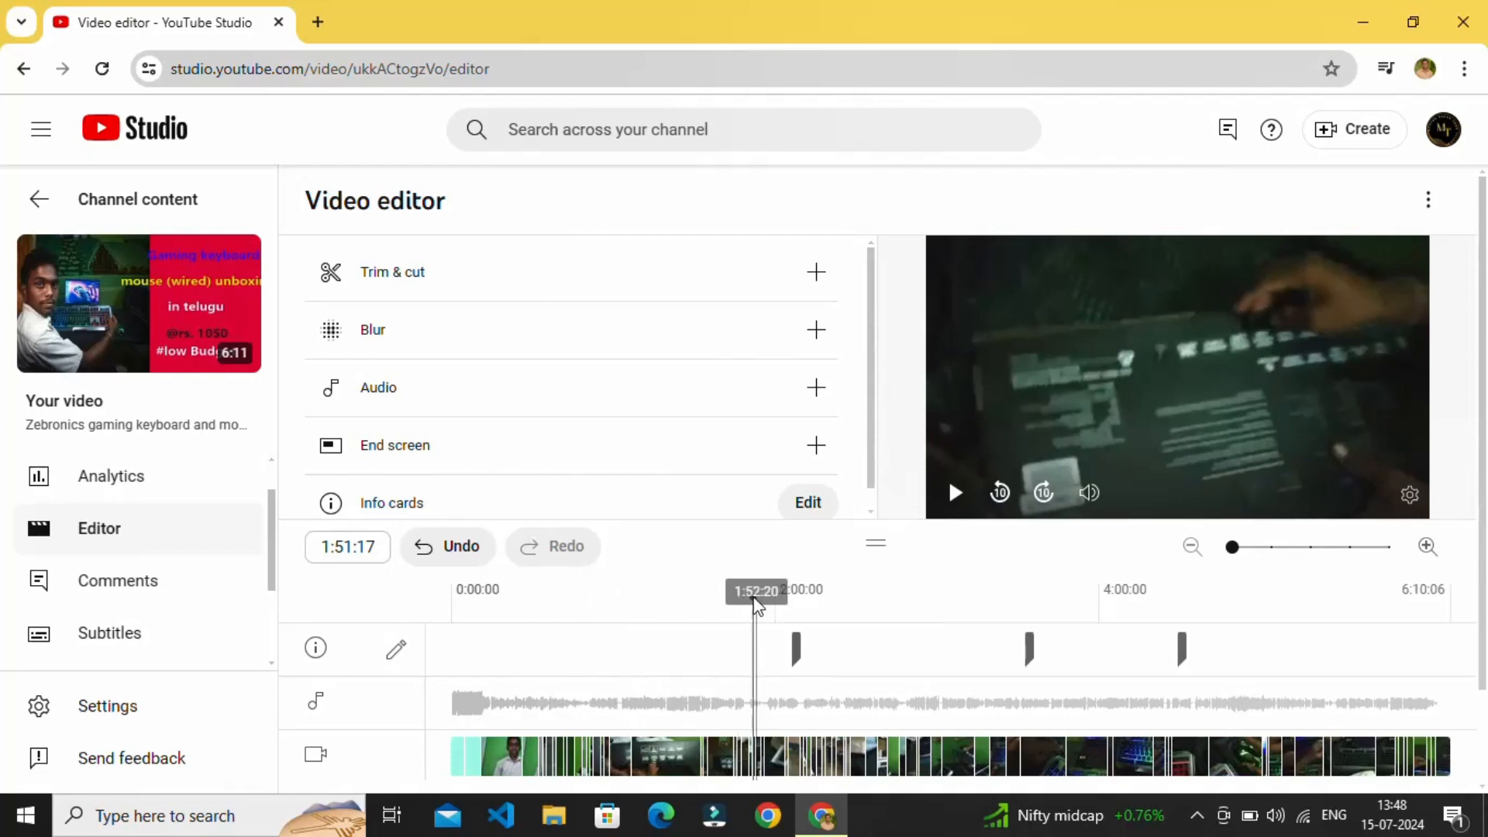
{"action": "left_click_drag", "start_coordinate": [751, 596], "coordinate": [500, 632]}
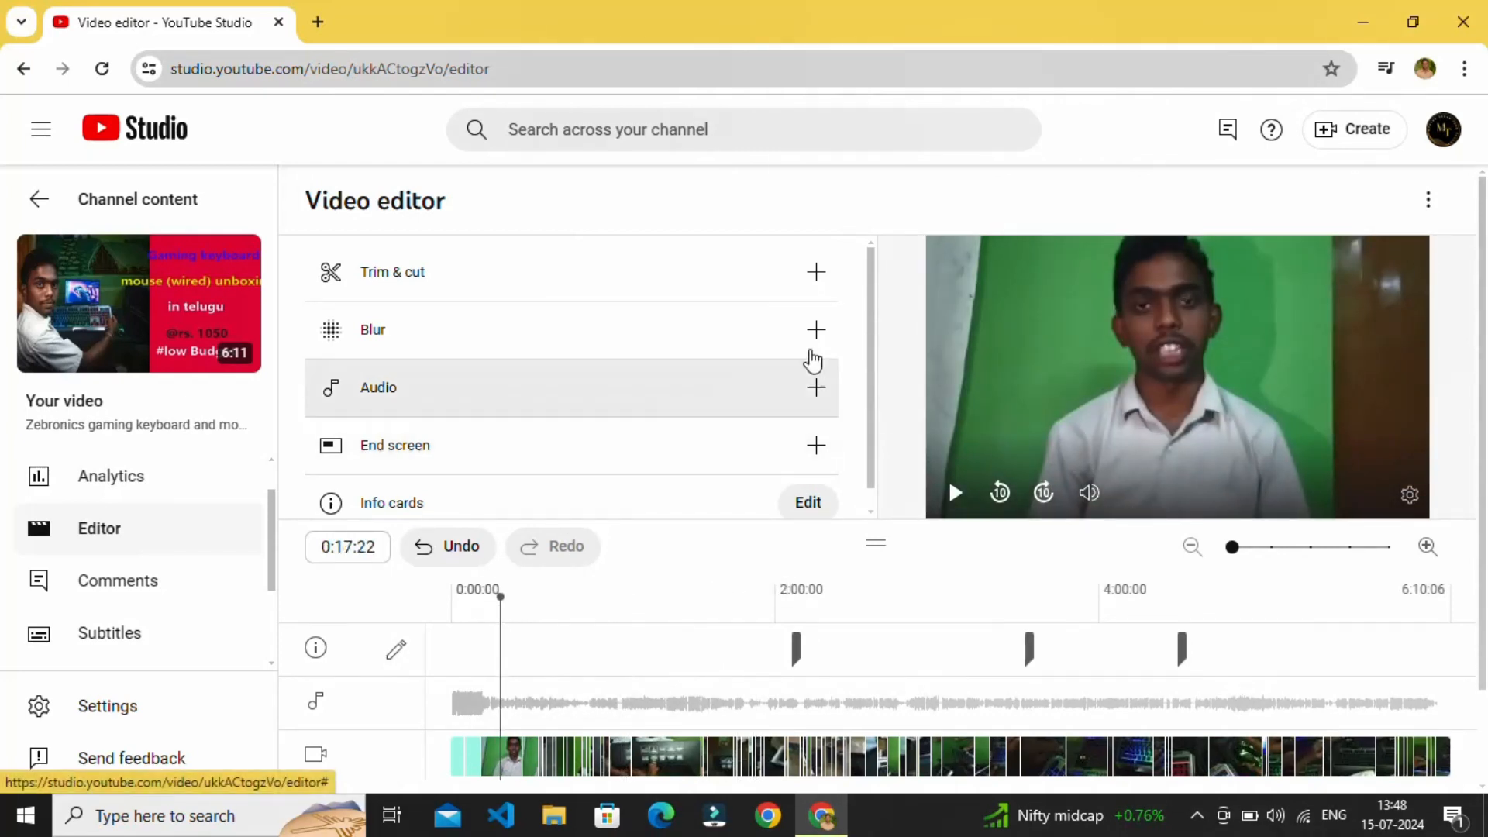
{"action": "left_click", "coordinate": [816, 348]}
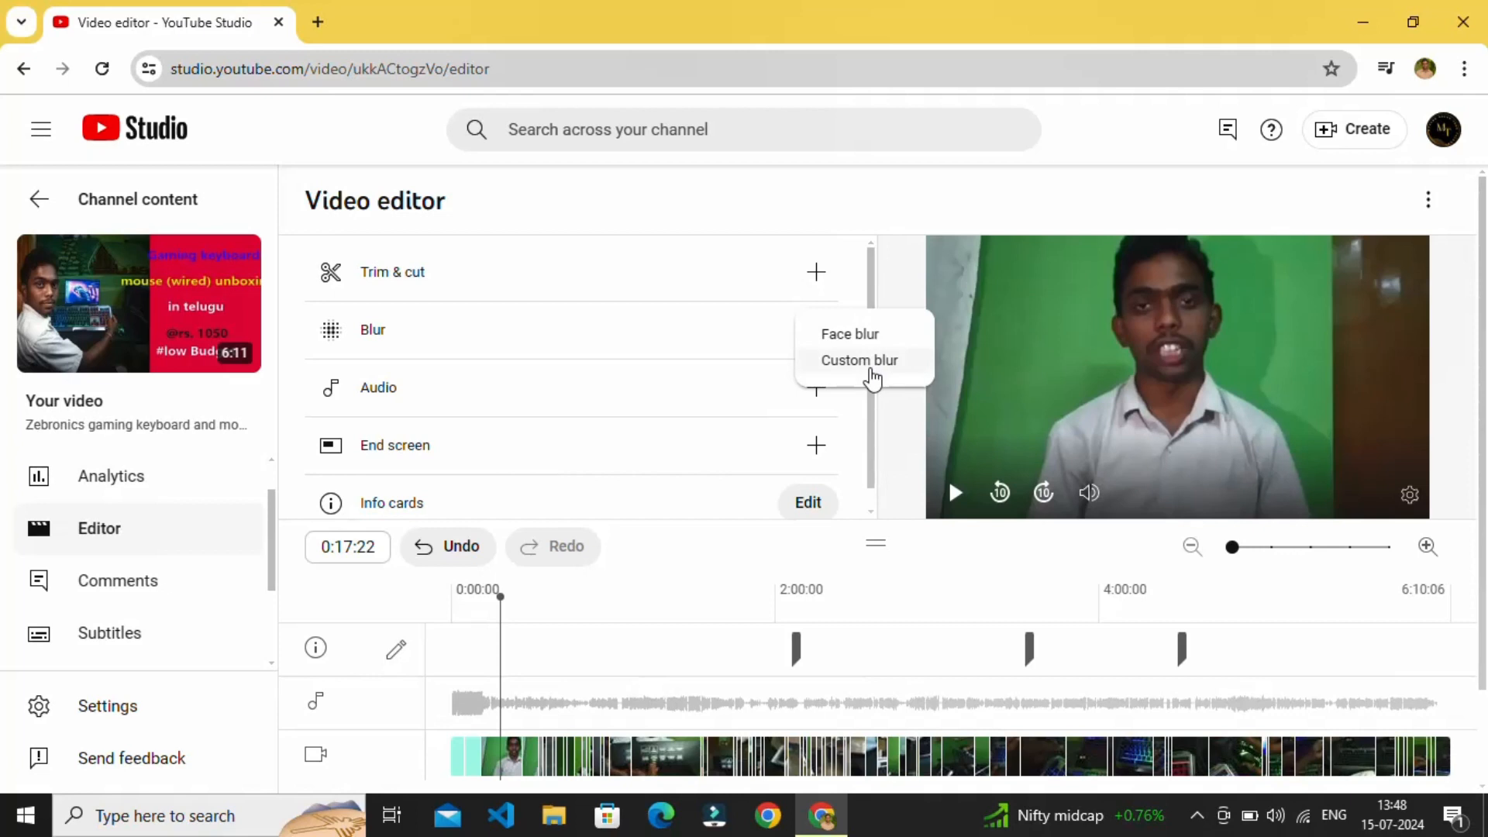
{"action": "left_click", "coordinate": [871, 372]}
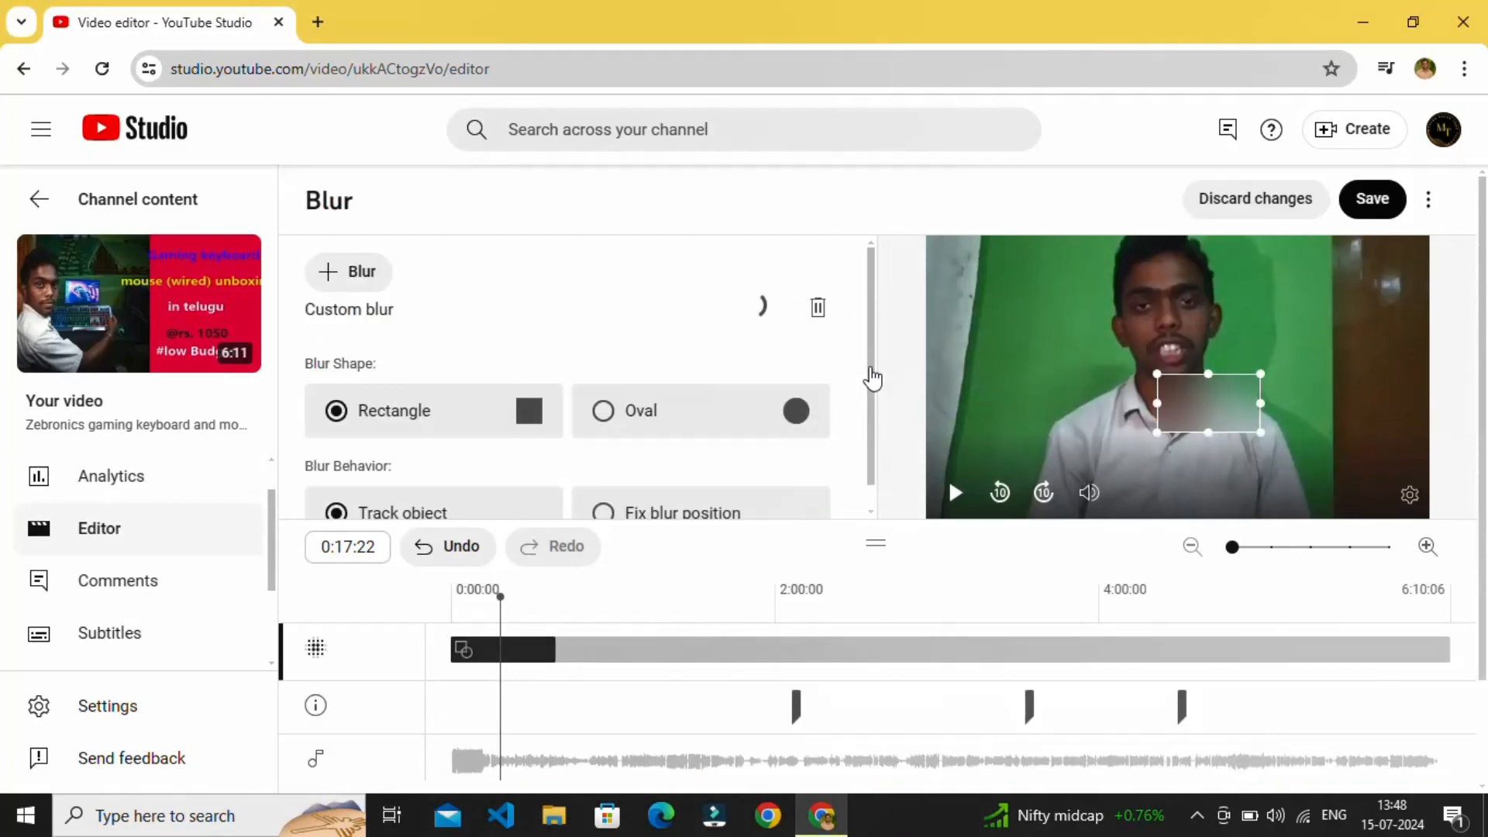
Step: Try the Oval blur shape, return to Rectangle, and move and enlarge the blur area over the speaker's face
{"action": "scroll", "coordinate": [680, 386], "scroll_direction": "down", "scroll_amount": 1}
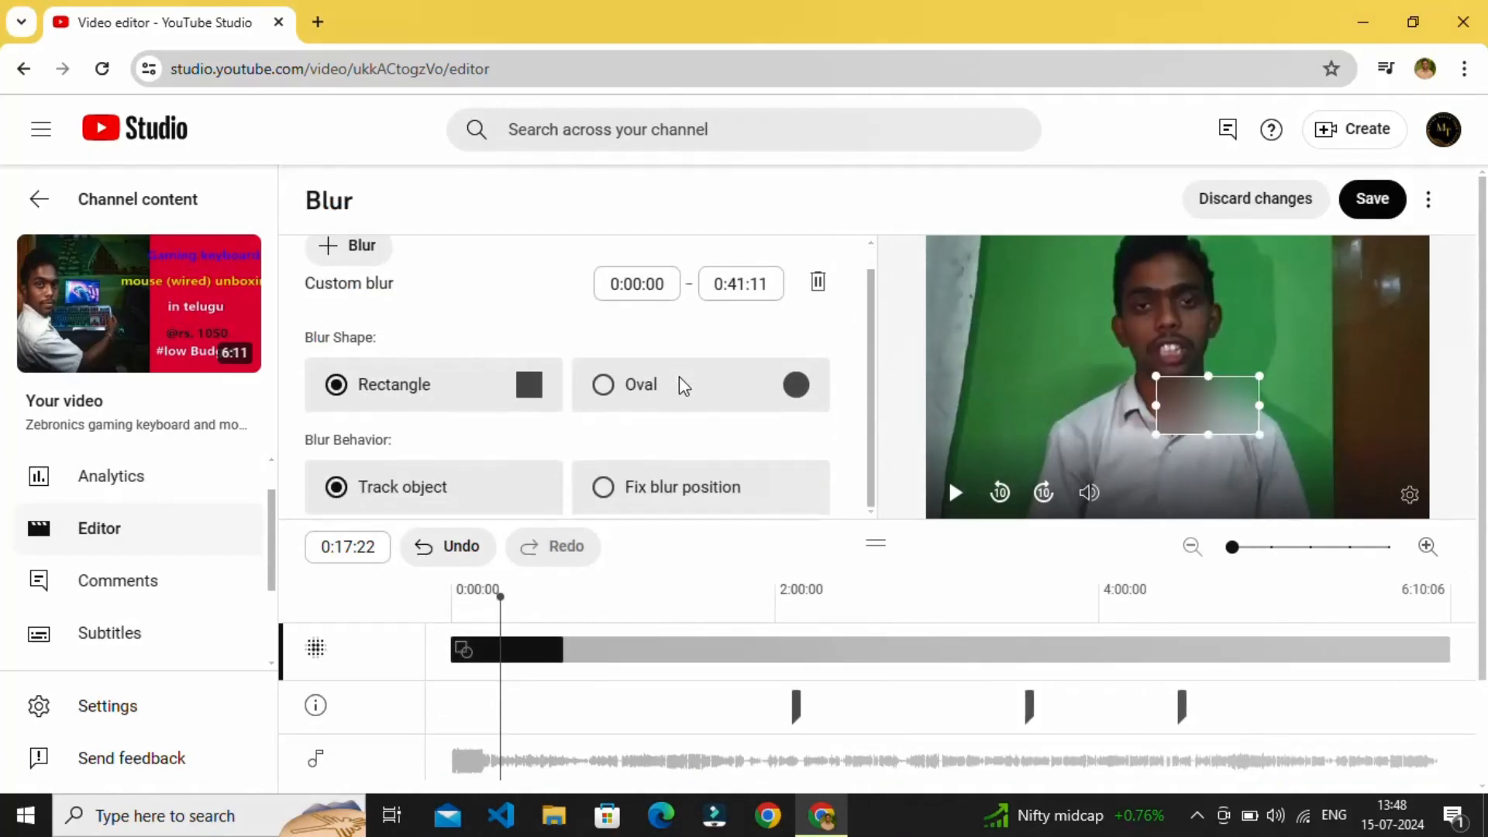
{"action": "scroll", "coordinate": [632, 466], "scroll_direction": "down", "scroll_amount": 2}
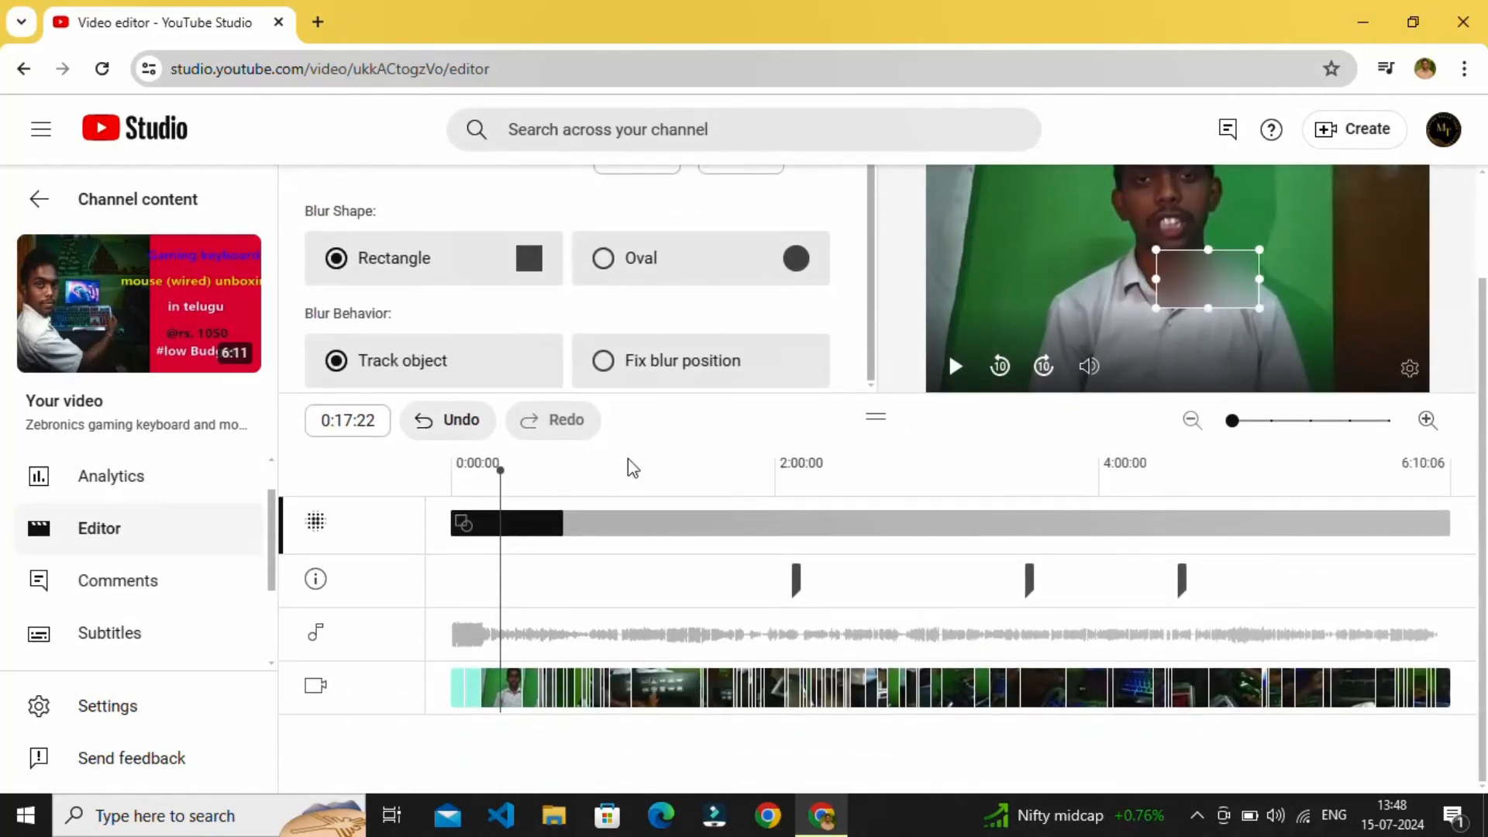
{"action": "left_click", "coordinate": [602, 277]}
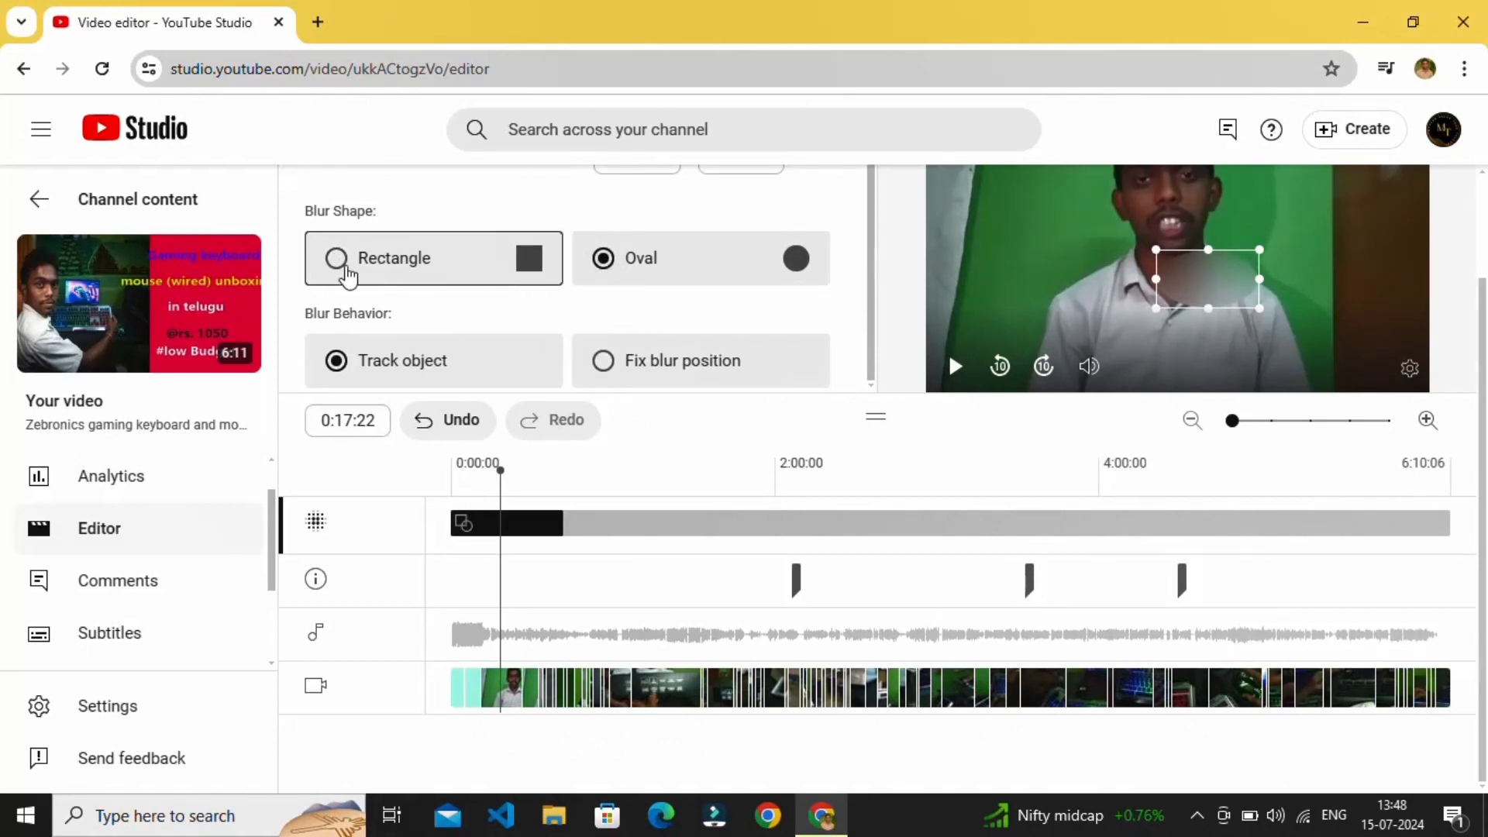
{"action": "left_click", "coordinate": [347, 273]}
{"action": "scroll", "coordinate": [568, 256], "scroll_direction": "up", "scroll_amount": 2}
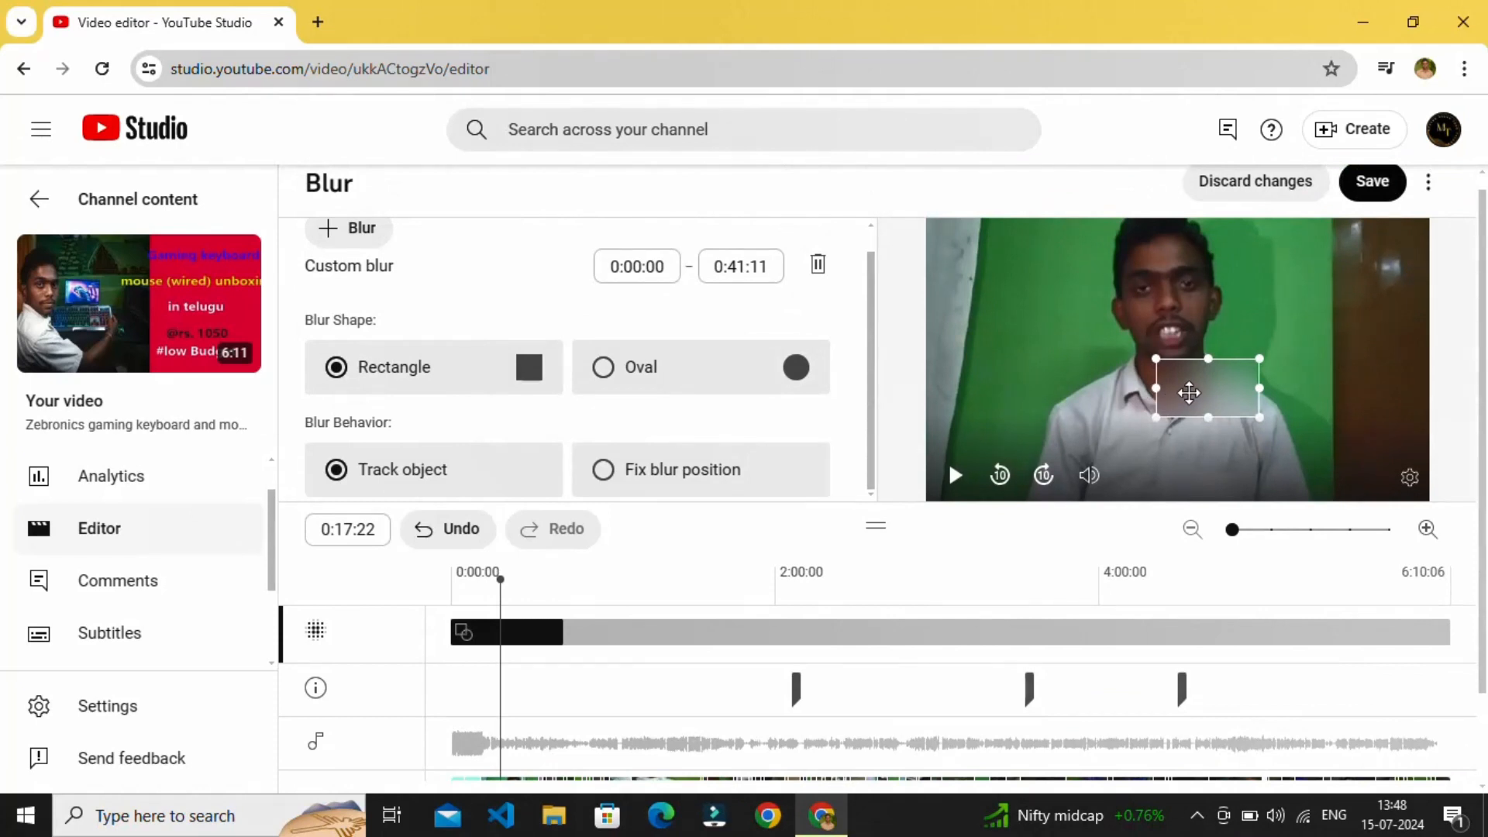
{"action": "left_click_drag", "start_coordinate": [1188, 393], "coordinate": [1047, 249]}
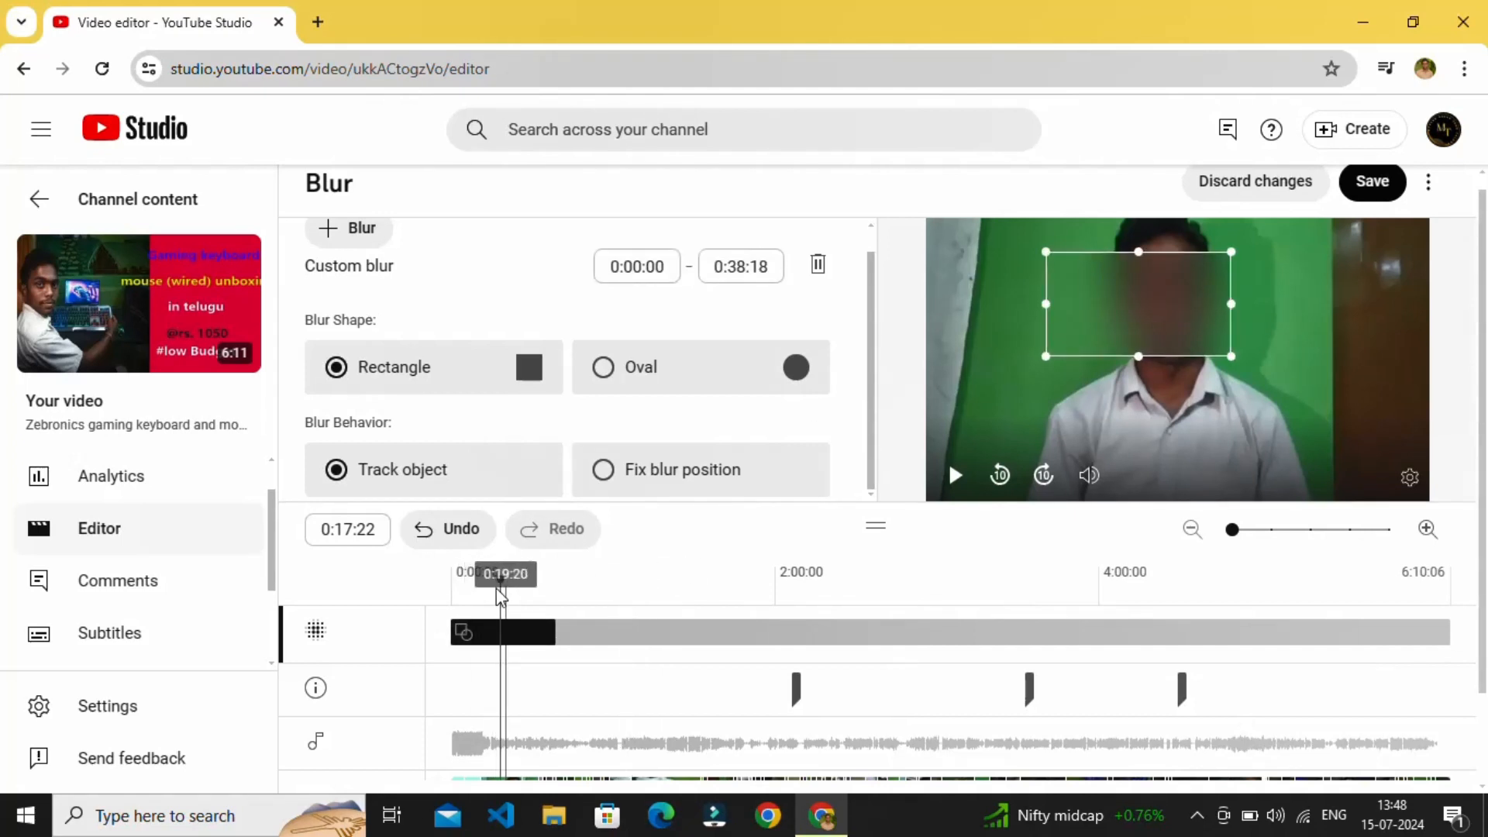
Step: Add a second custom blur with the playhead at 0:35:09, and discard all the blur changes
{"action": "left_click_drag", "start_coordinate": [504, 587], "coordinate": [550, 604]}
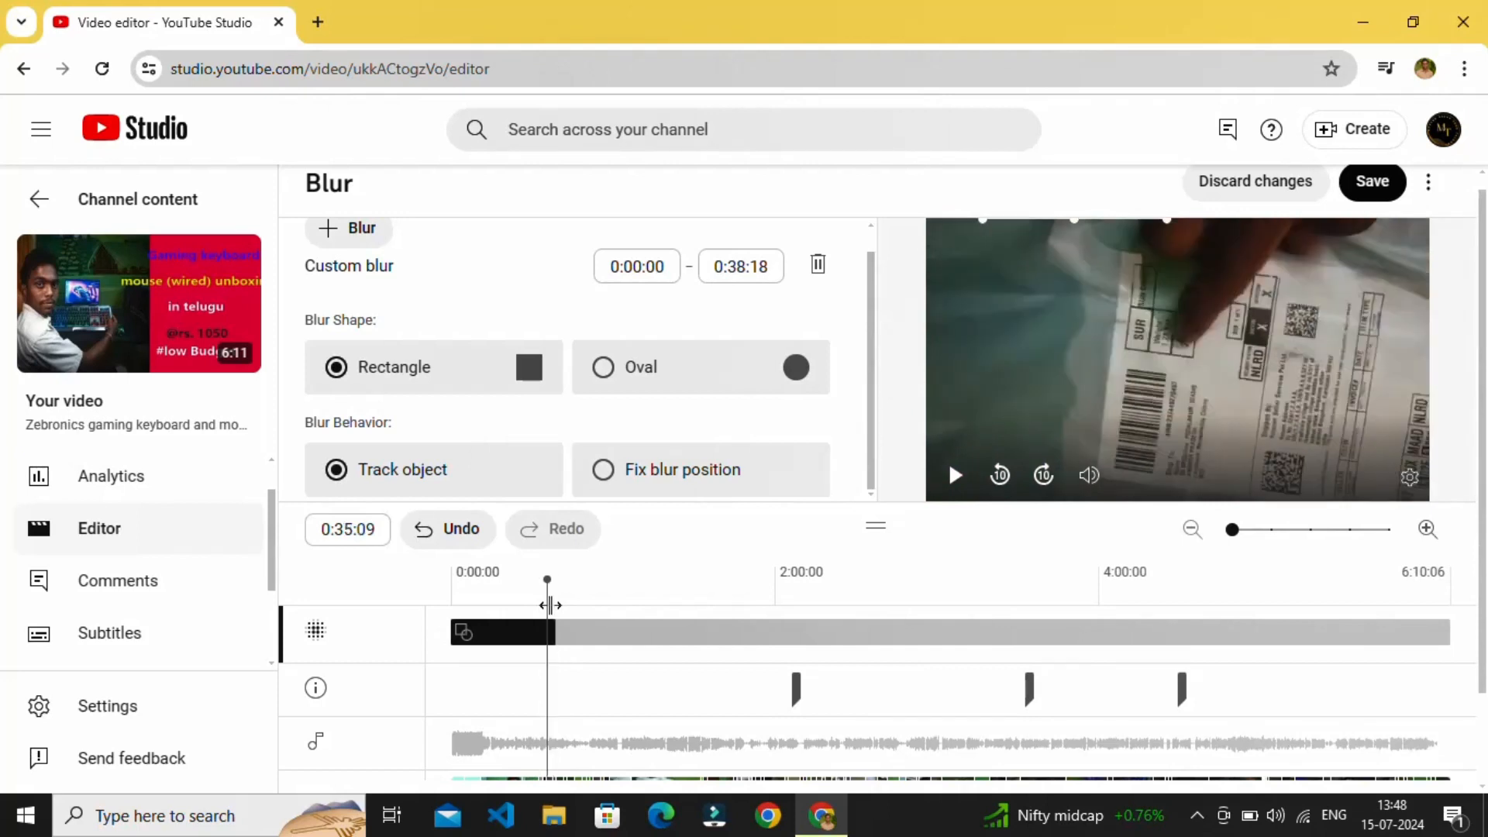
{"action": "left_click", "coordinate": [326, 236]}
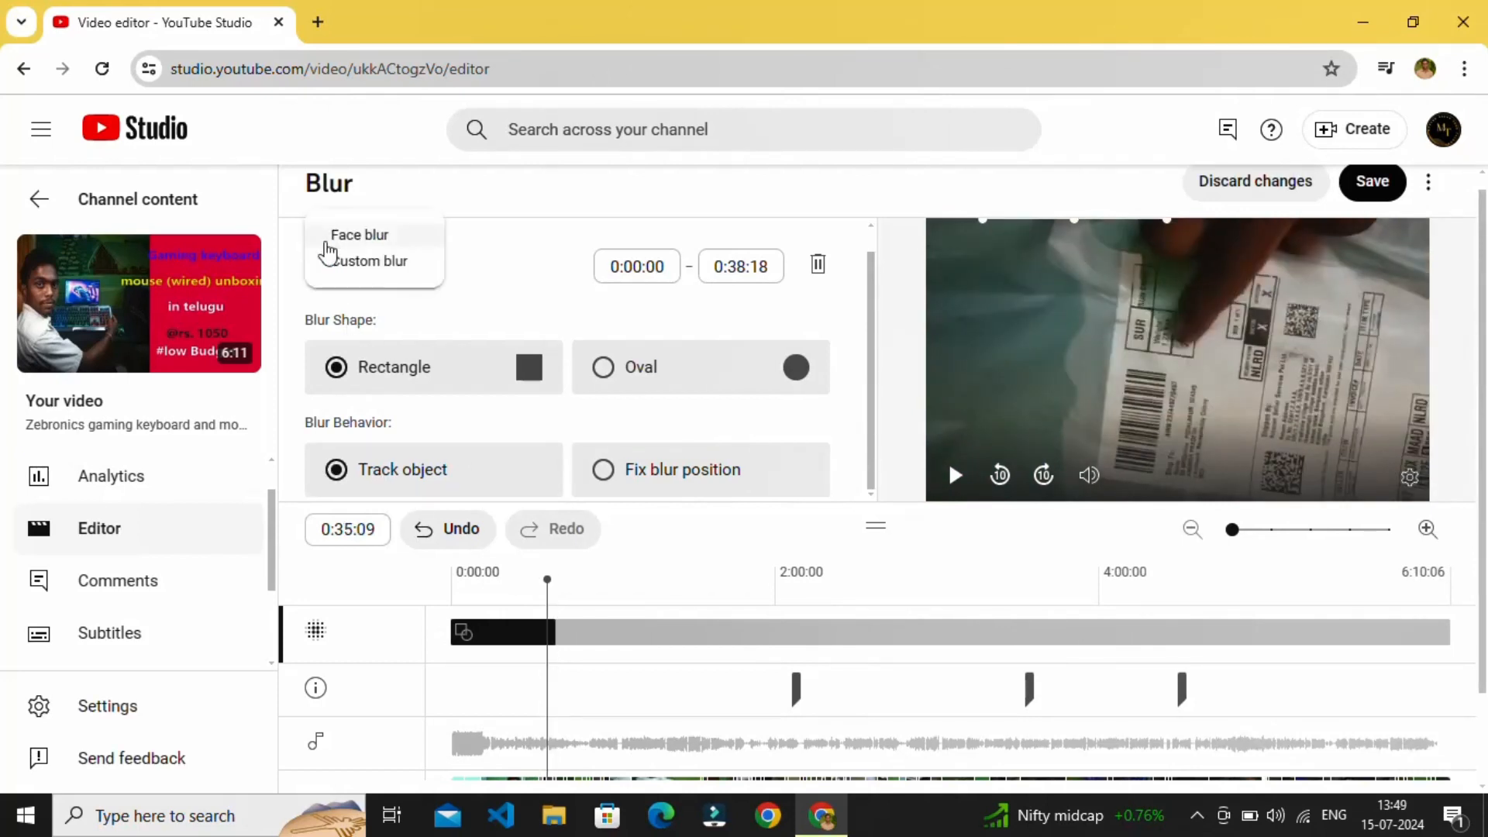
{"action": "left_click", "coordinate": [365, 267]}
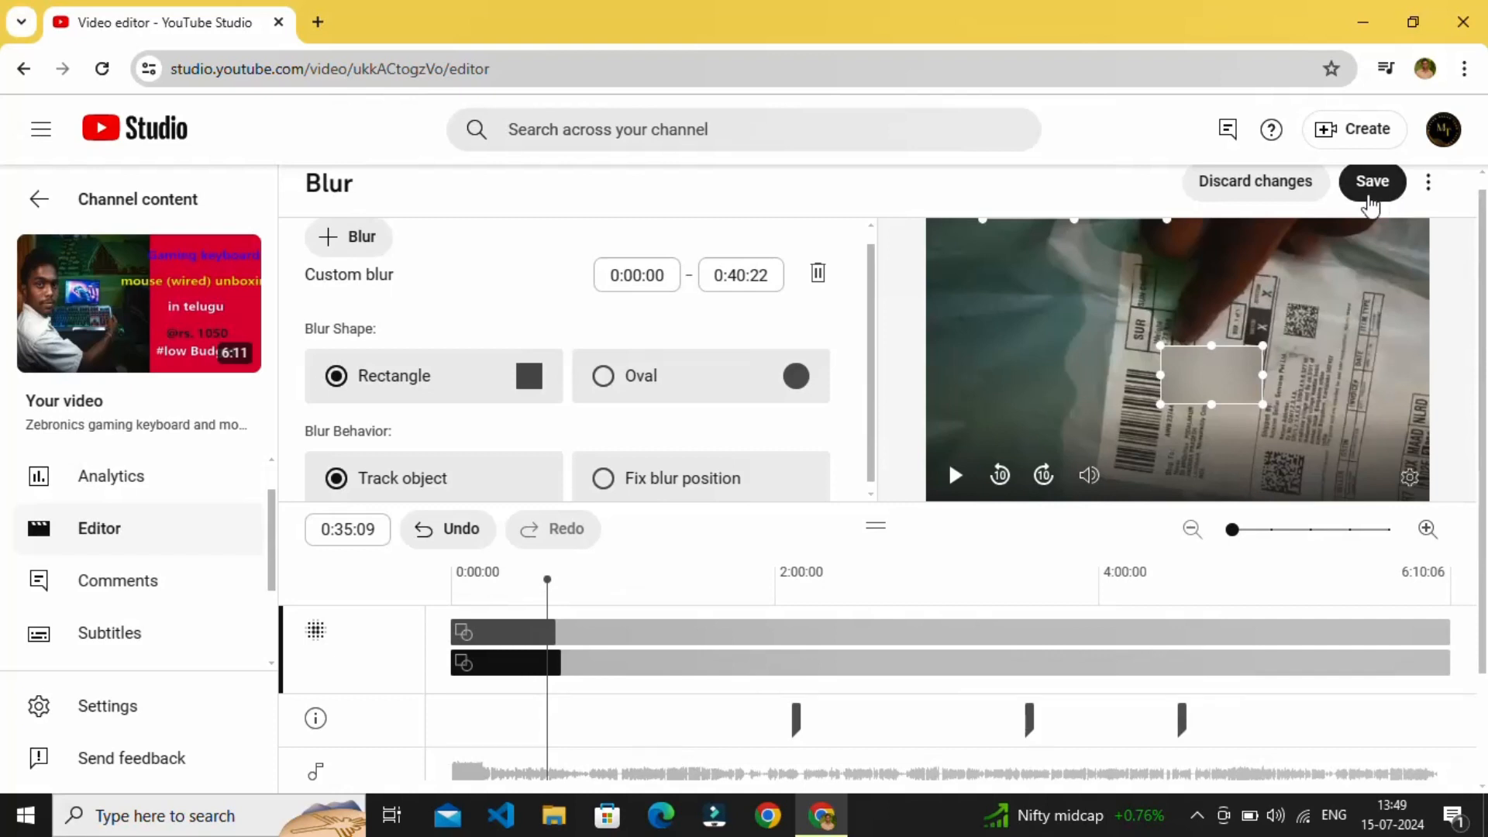
{"action": "left_click", "coordinate": [1256, 189]}
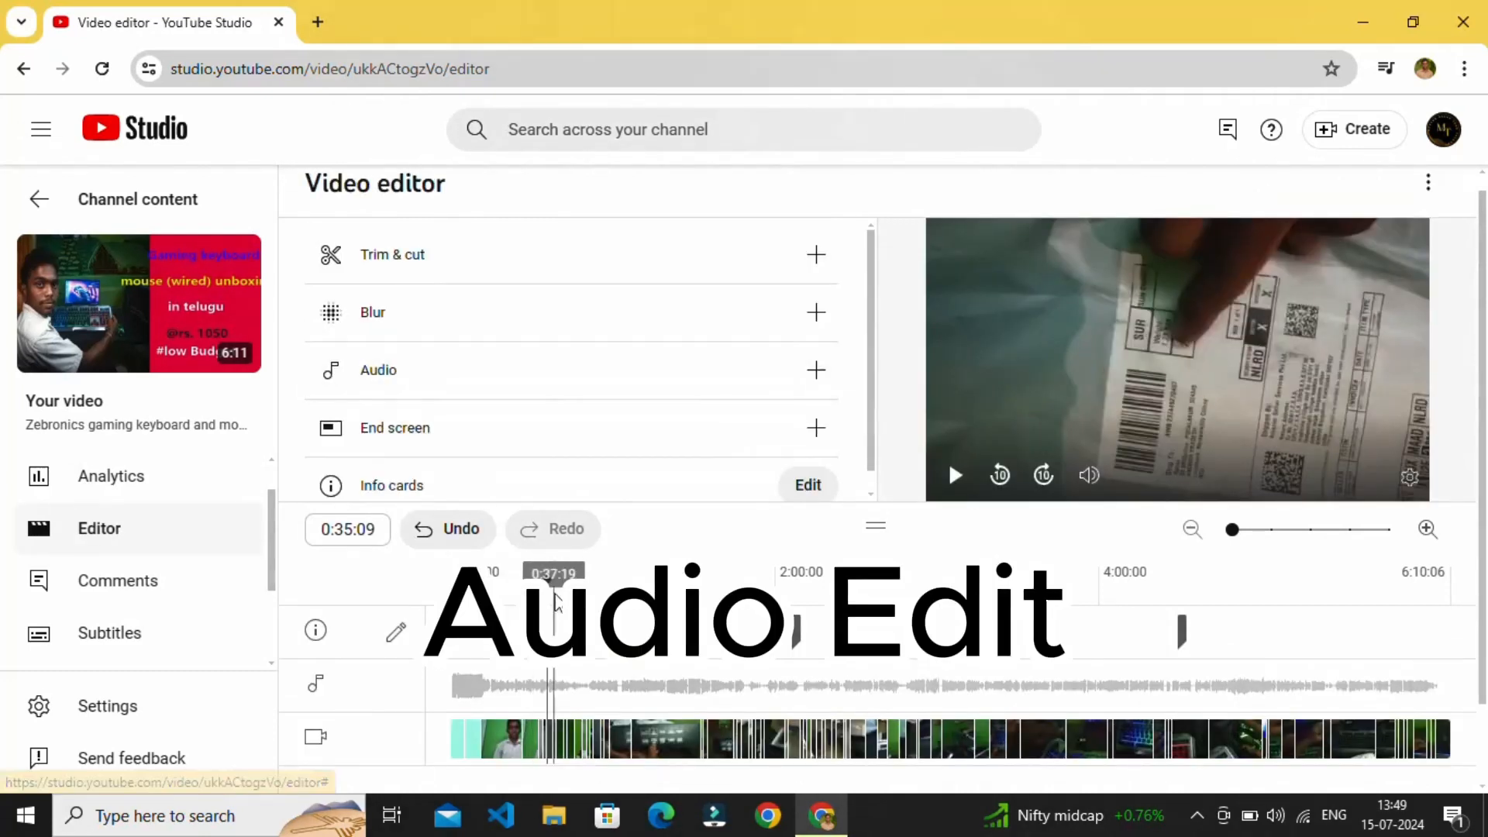
Step: Position the playhead at 0:11:05 and preview the track "A Truly Dazzling Dream" from the editor's music library
{"action": "left_click_drag", "start_coordinate": [549, 581], "coordinate": [483, 585]}
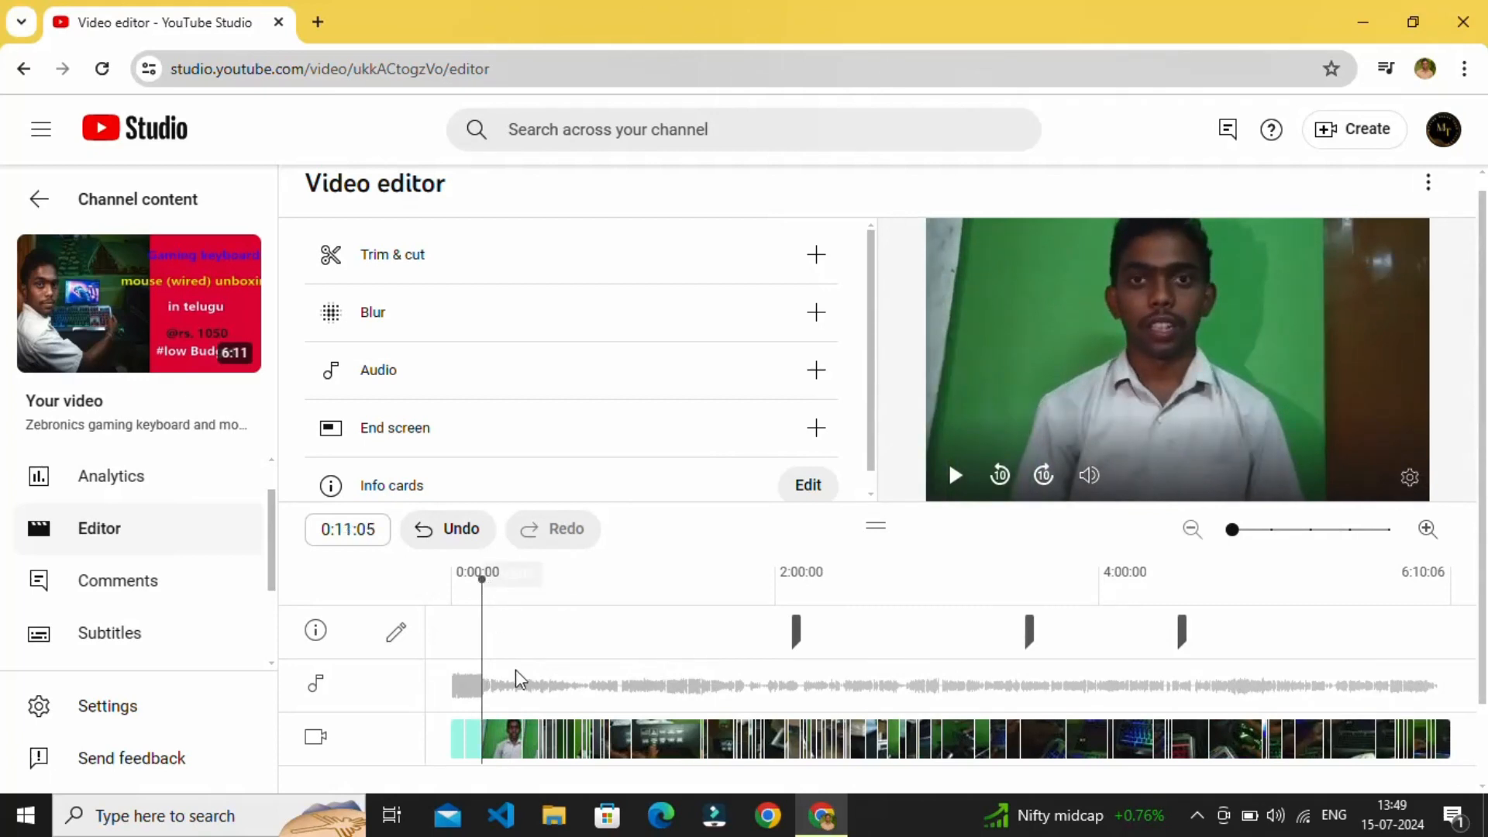
{"action": "left_click", "coordinate": [814, 382]}
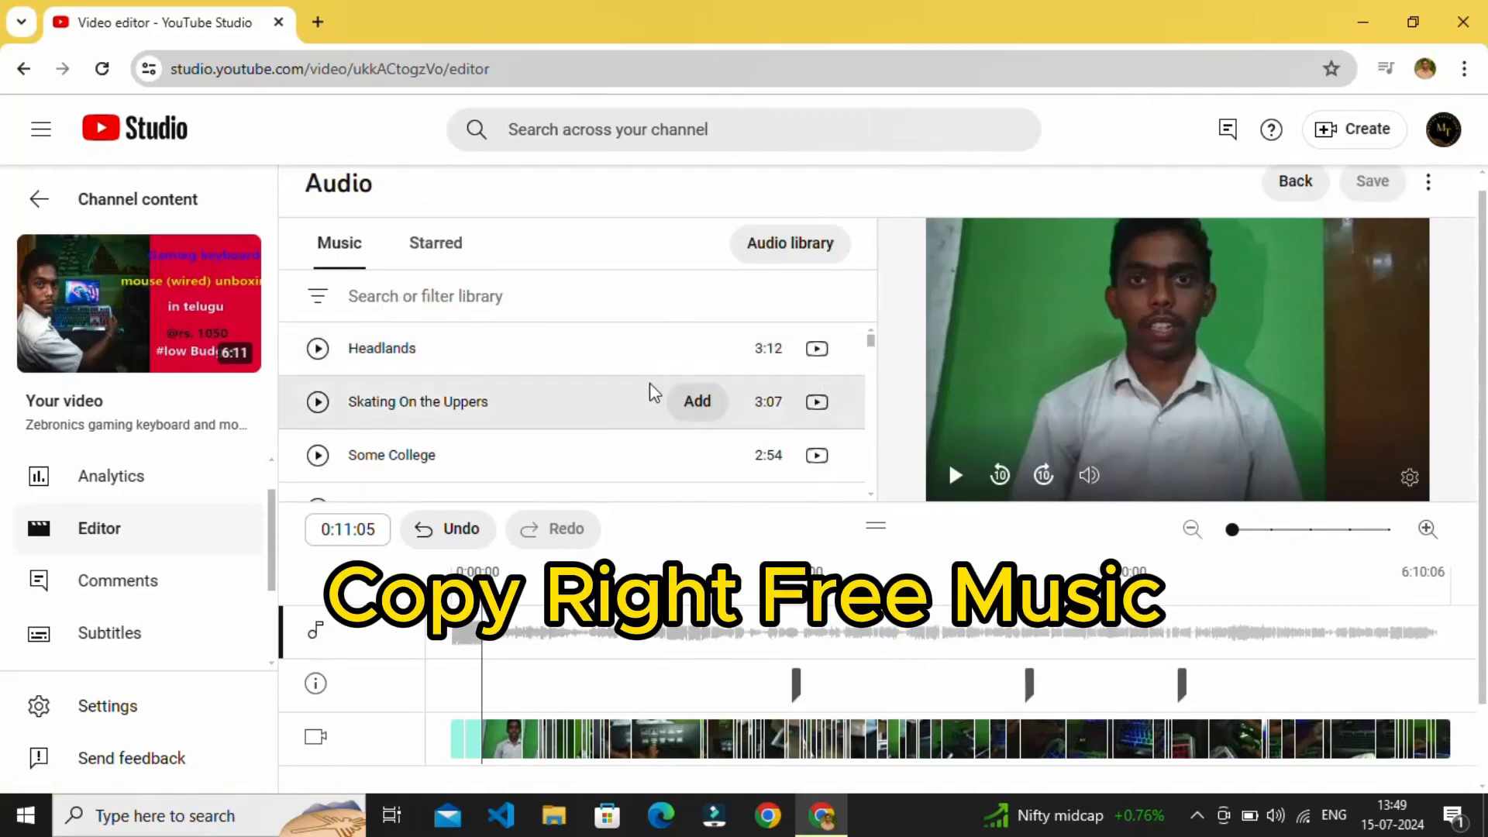
{"action": "scroll", "coordinate": [654, 392], "scroll_direction": "down", "scroll_amount": 1}
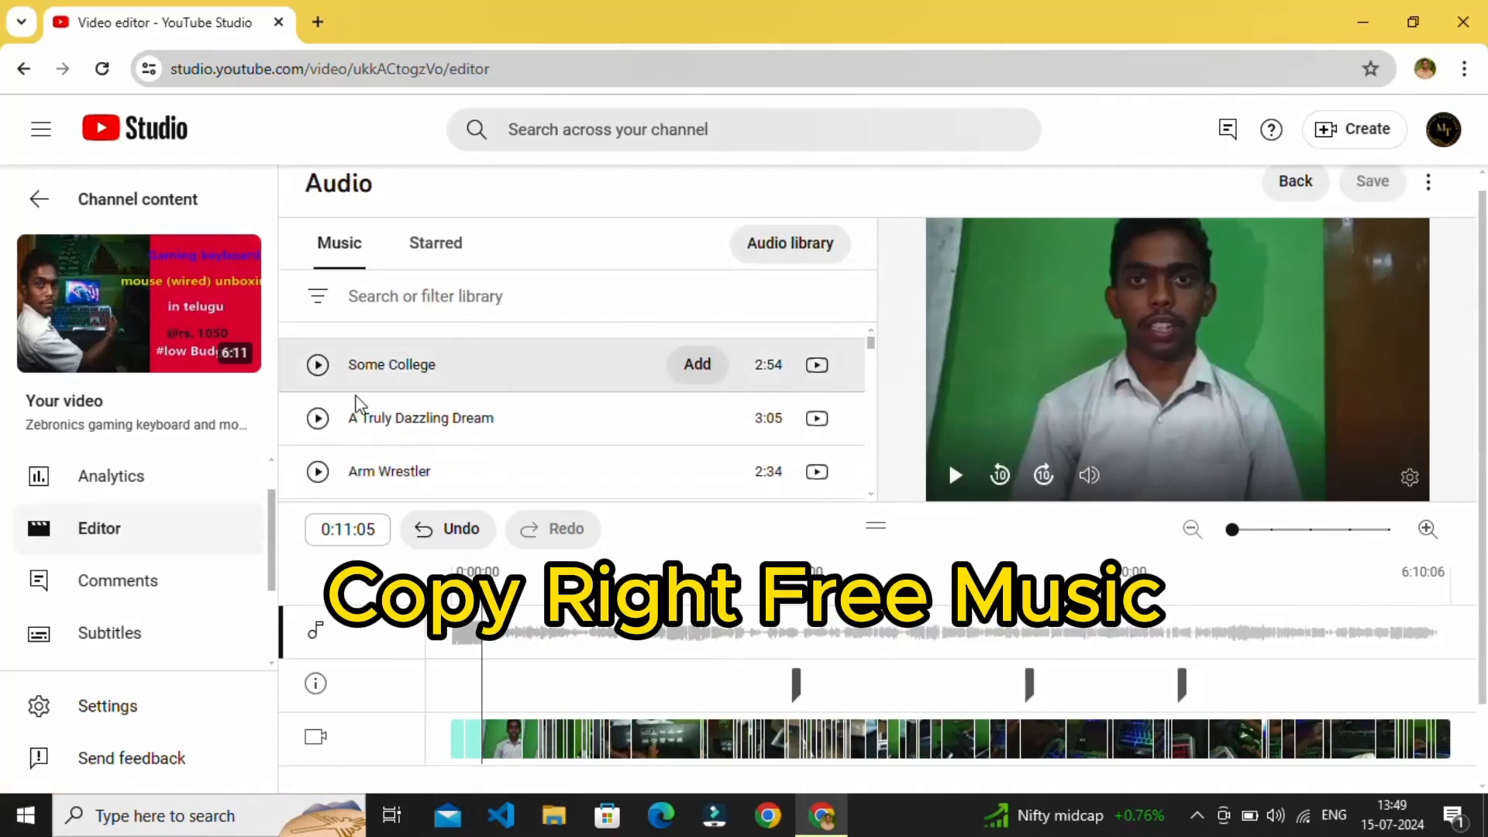
{"action": "left_click", "coordinate": [322, 428]}
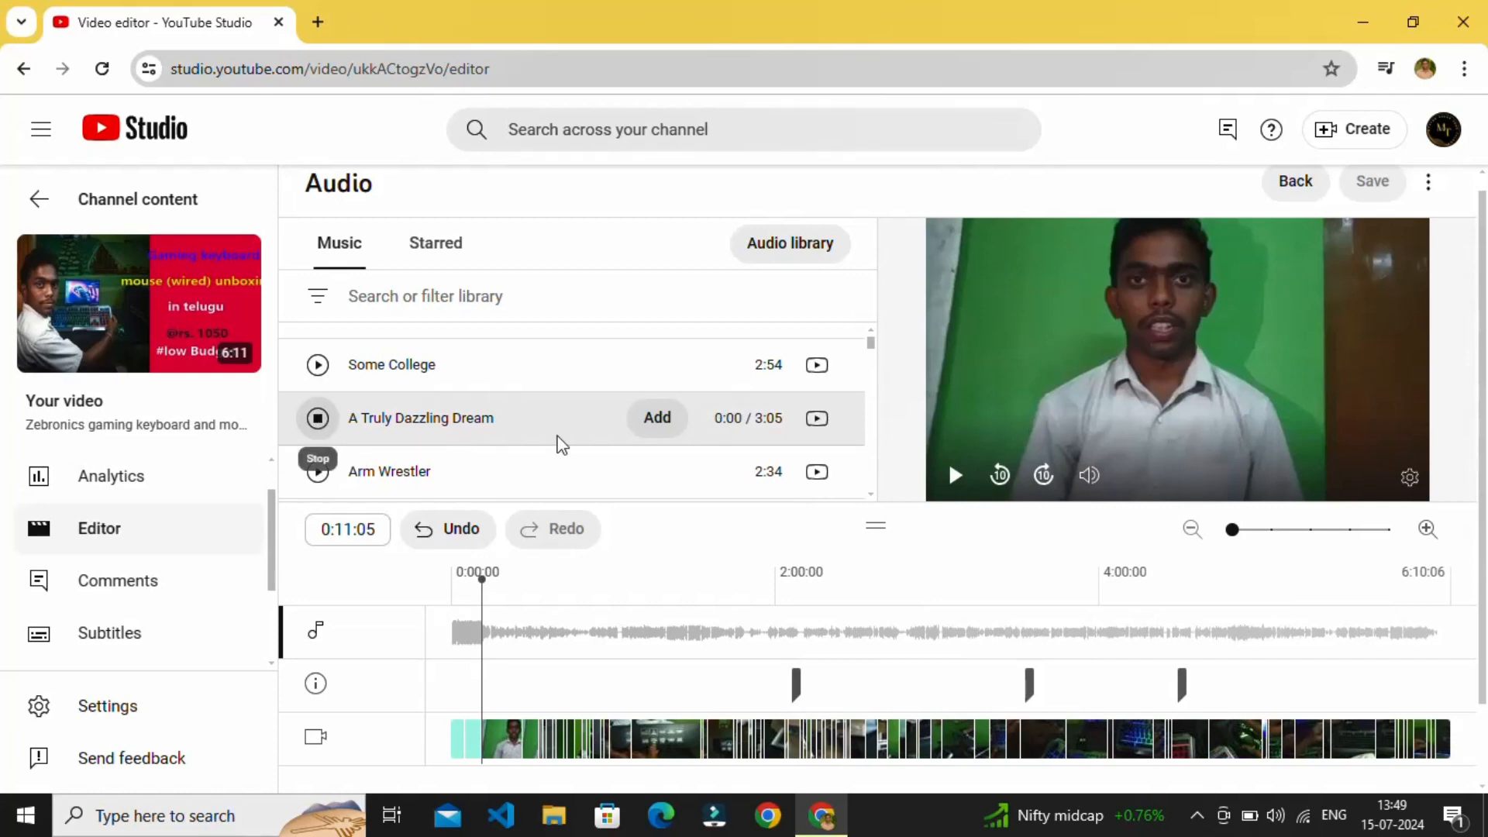
Step: Add "A Truly Dazzling Dream" to the video and trim the music clip at both ends to about one minute
{"action": "left_click", "coordinate": [657, 418]}
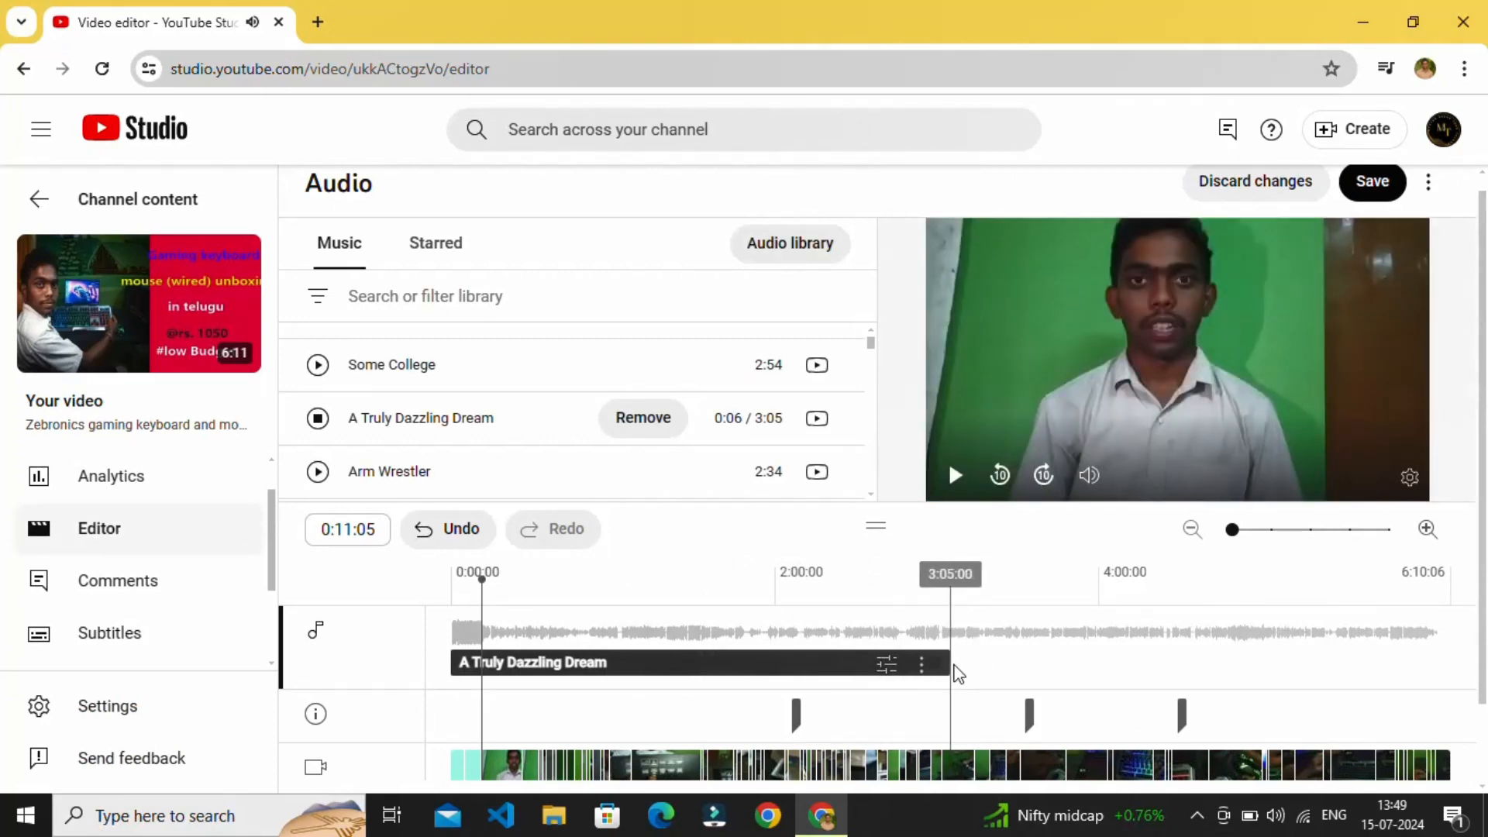
{"action": "left_click_drag", "start_coordinate": [933, 663], "coordinate": [639, 666]}
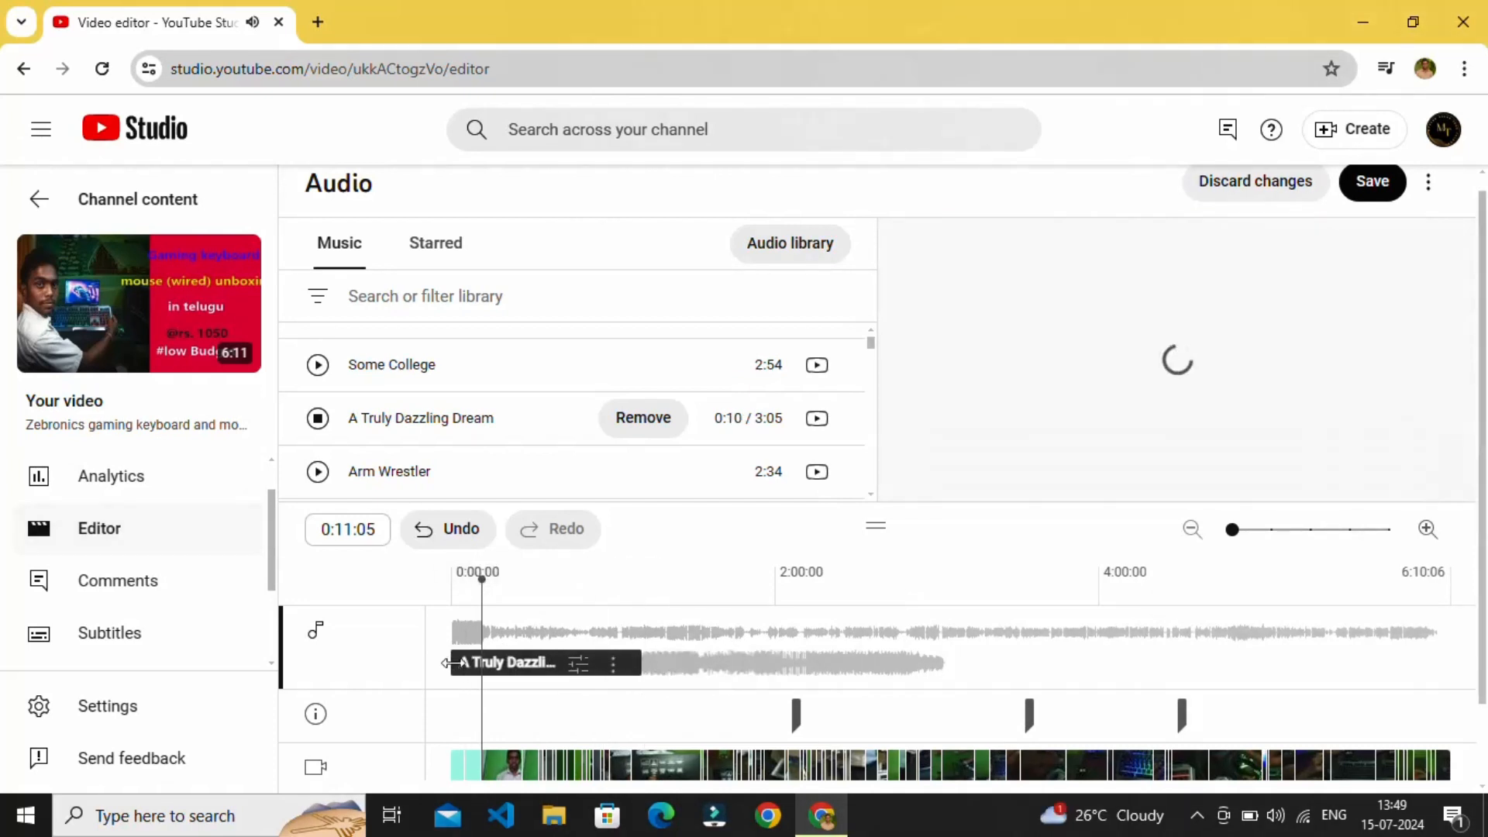
{"action": "mouse_move", "coordinate": [459, 658]}
{"action": "left_mouse_down"}
{"action": "mouse_move", "coordinate": [533, 671]}
{"action": "mouse_move", "coordinate": [472, 663]}
{"action": "left_mouse_up"}
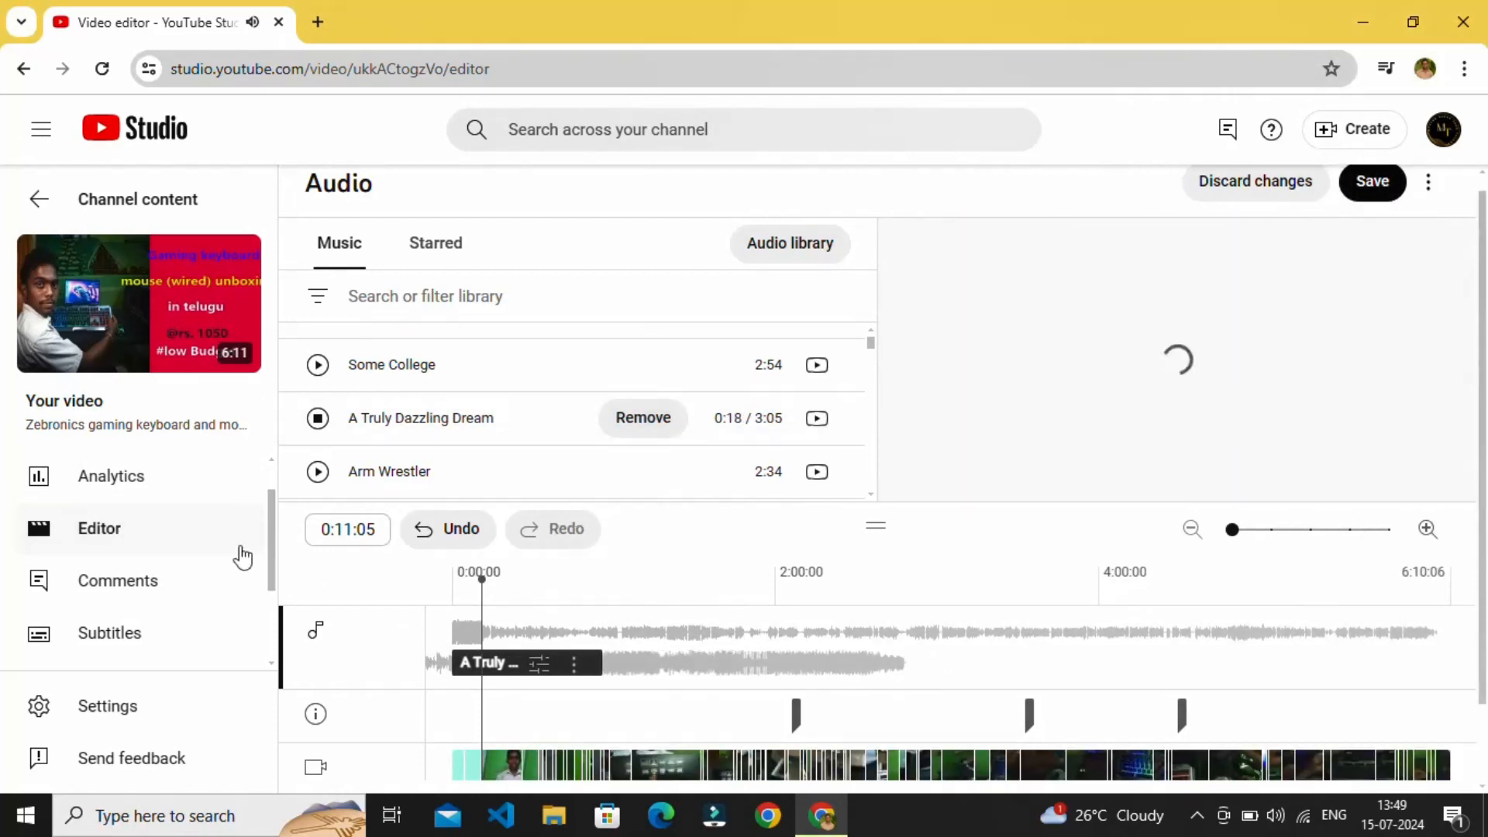
Step: Preview the track "Arm Wrestler" and discard all the audio changes
{"action": "left_click", "coordinate": [318, 474]}
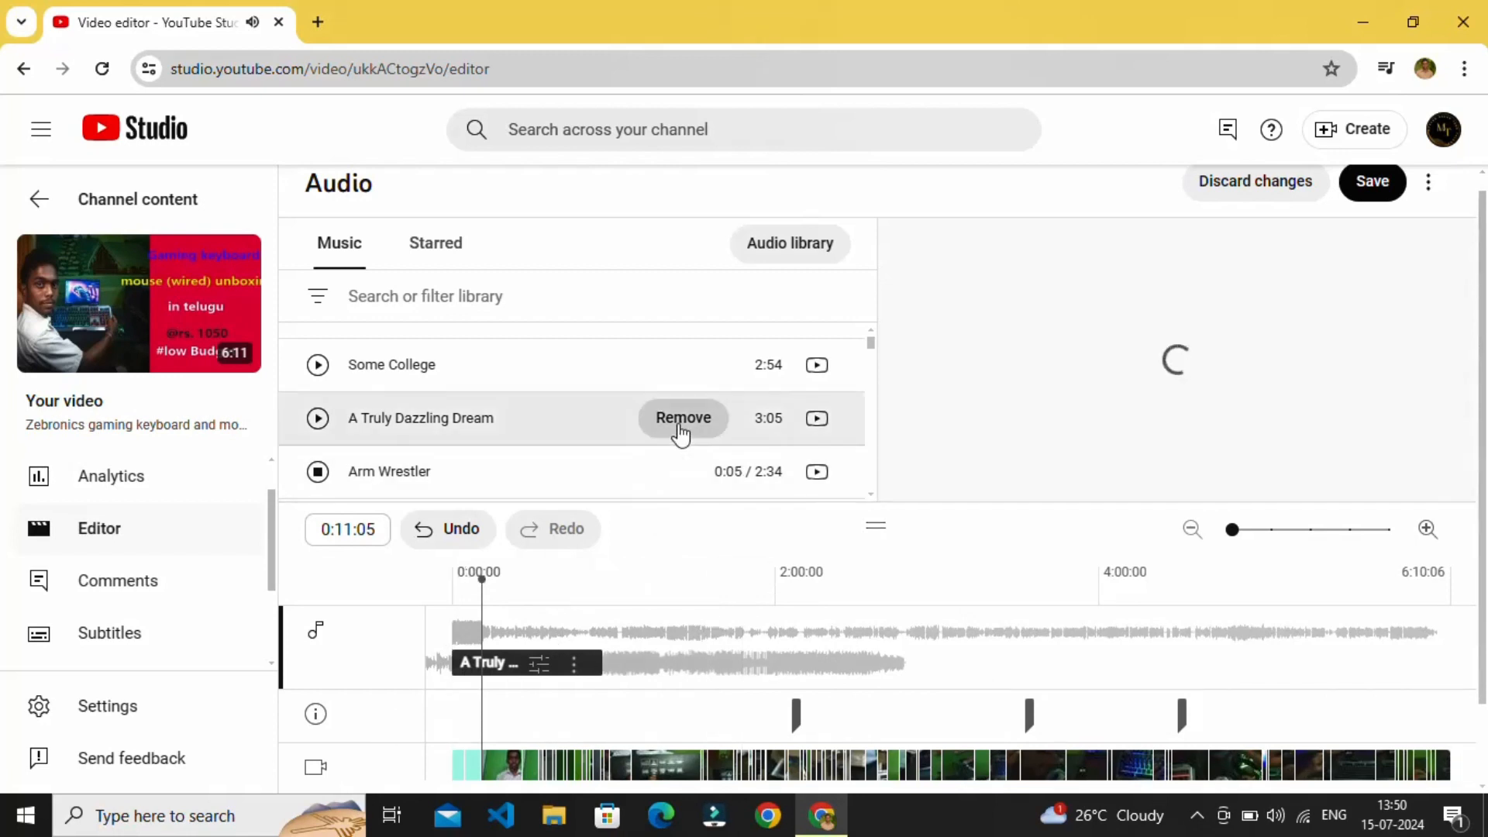
{"action": "left_click", "coordinate": [1271, 195]}
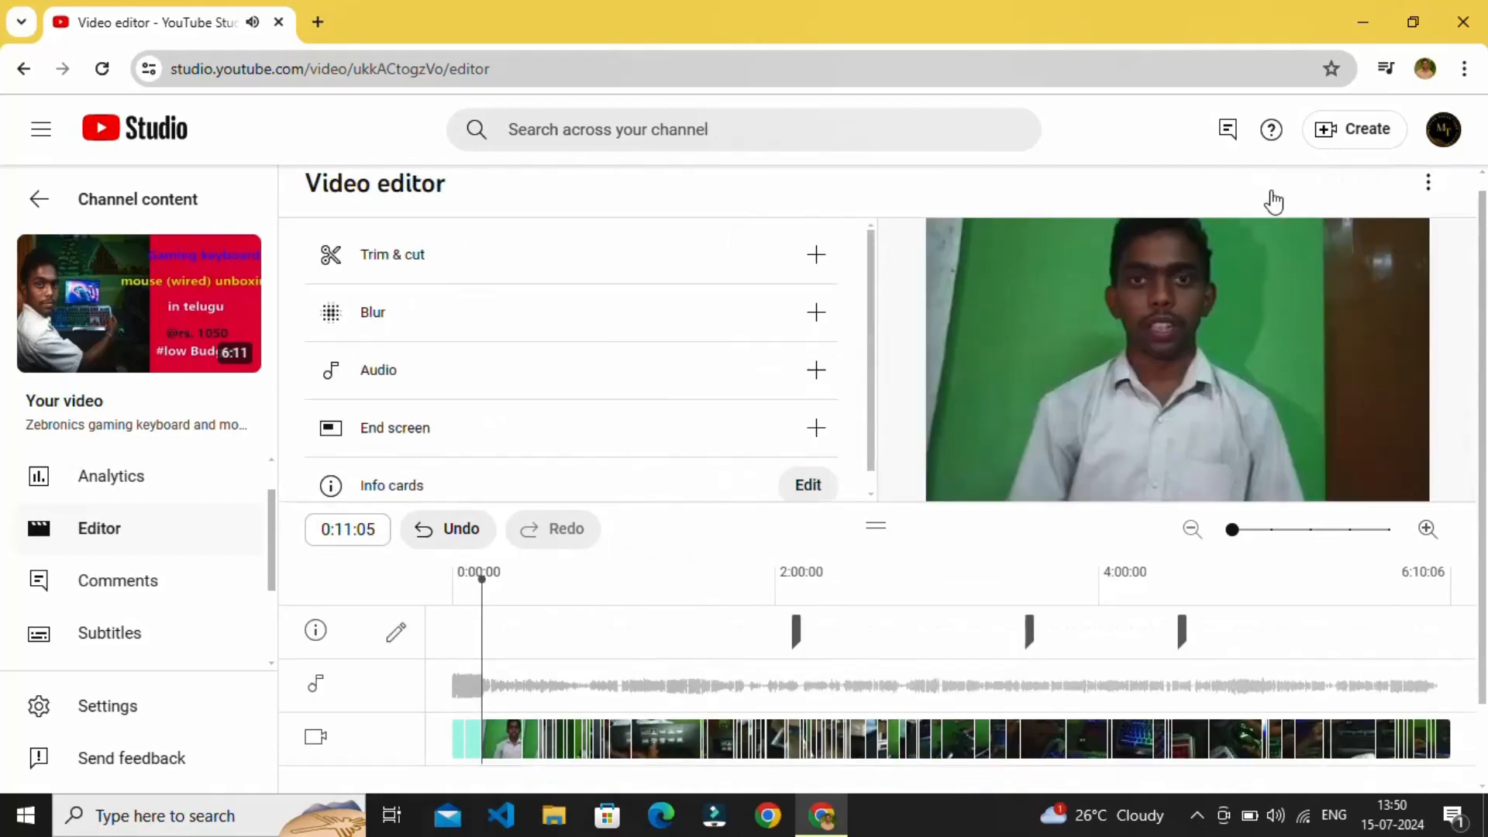